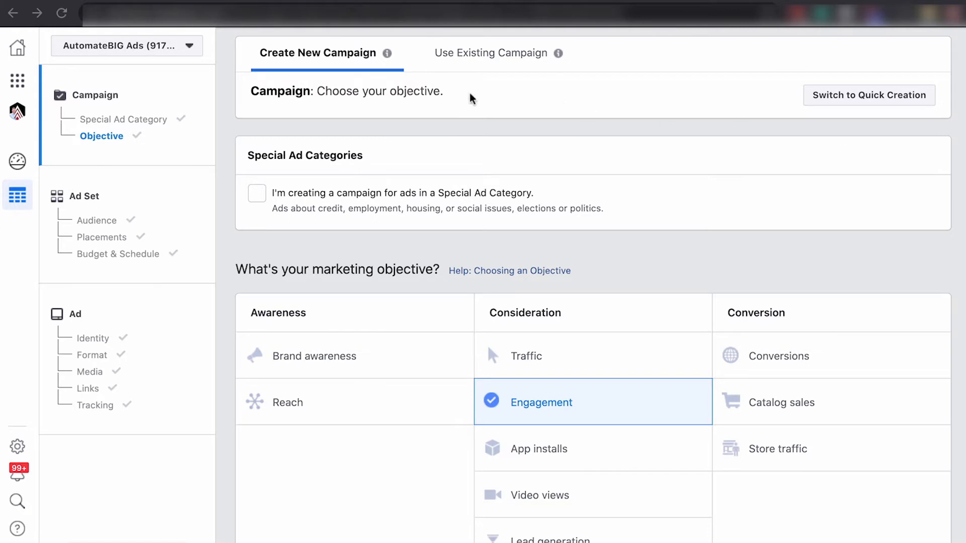
Examine the Engagement objective with Post engagement and the naming of the new campaign.
scroll(503, 337, down, 1)
scroll(503, 335, down, 3)
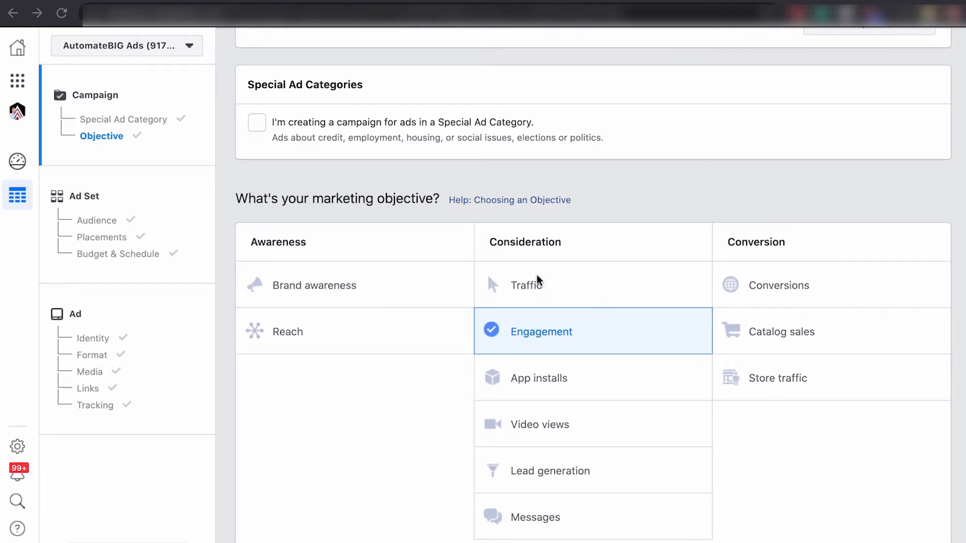
scroll(427, 358, down, 7)
scroll(397, 317, down, 3)
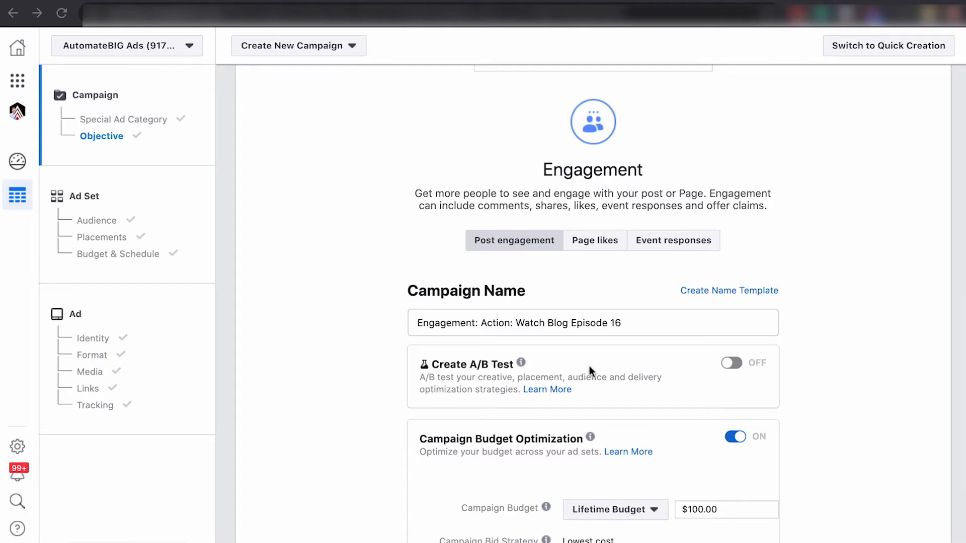
drag(622, 323, 487, 323)
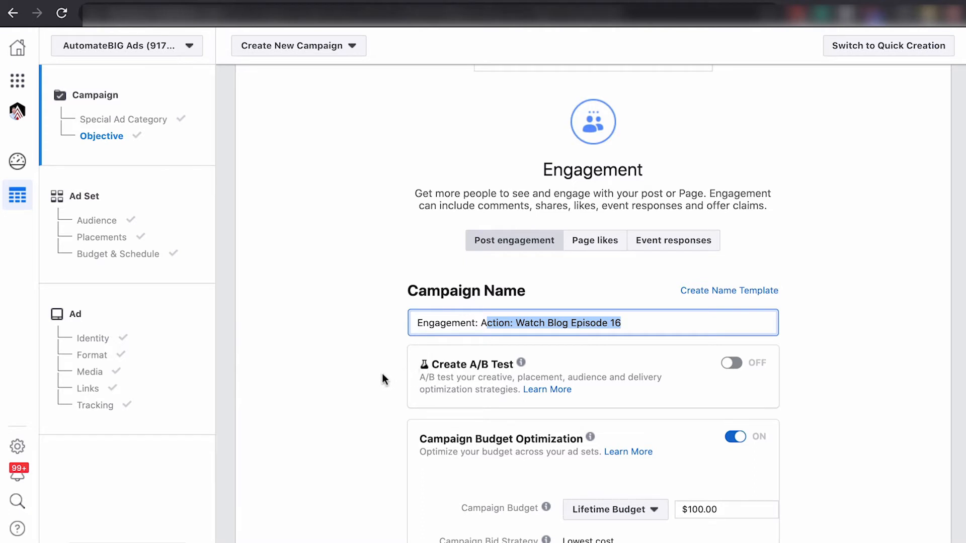
Check the budget type choices for the campaign budget without changing the selection.
scroll(395, 390, down, 4)
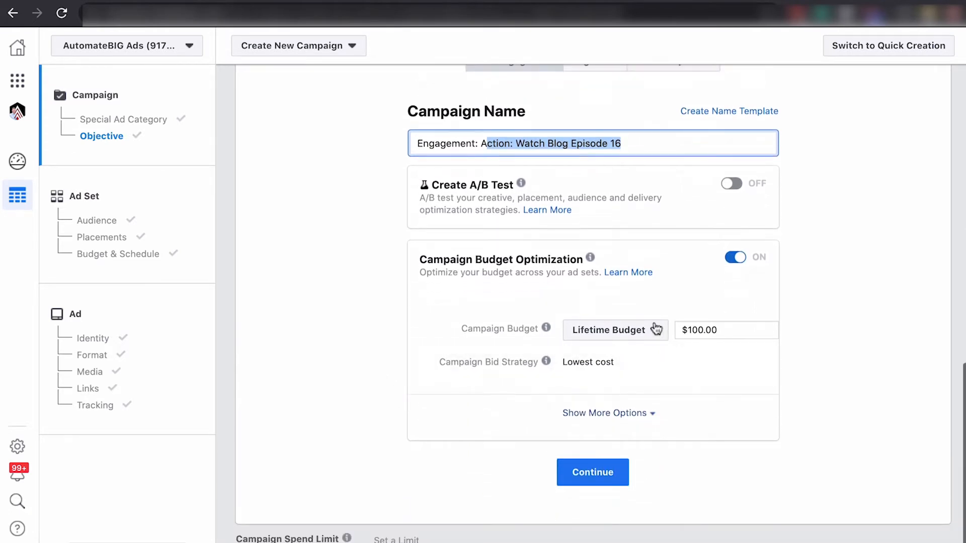
click(642, 331)
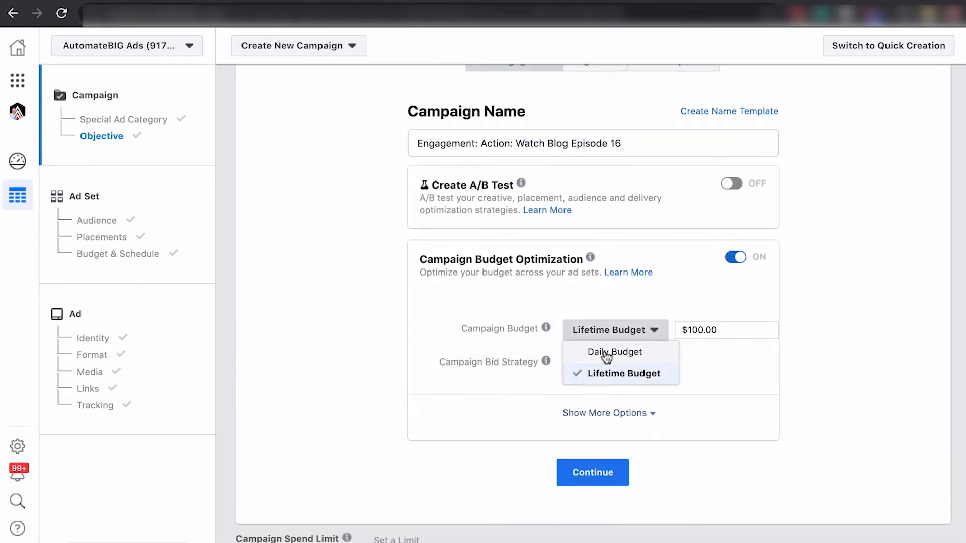
click(324, 285)
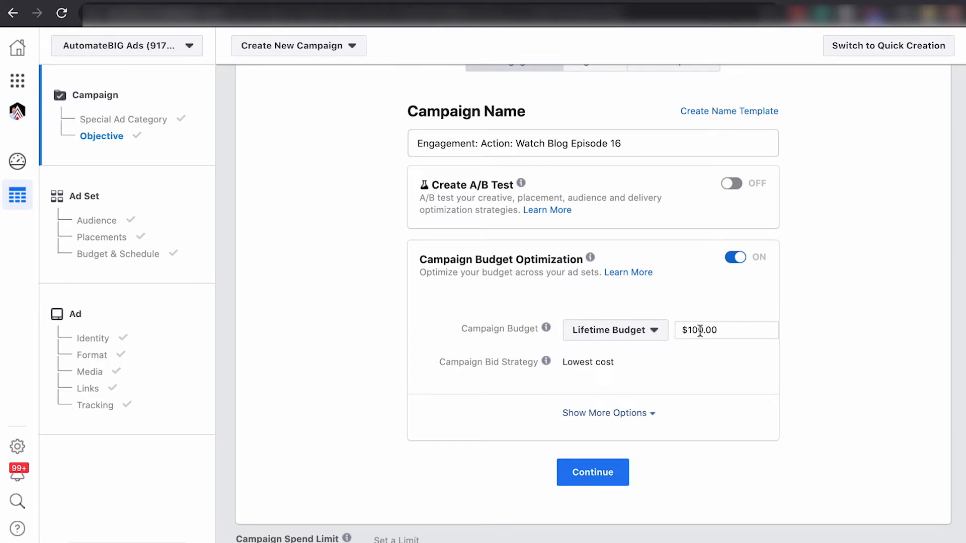
Recheck the campaign settings, then continue to the ad set and highlight its full name.
scroll(574, 315, up, 6)
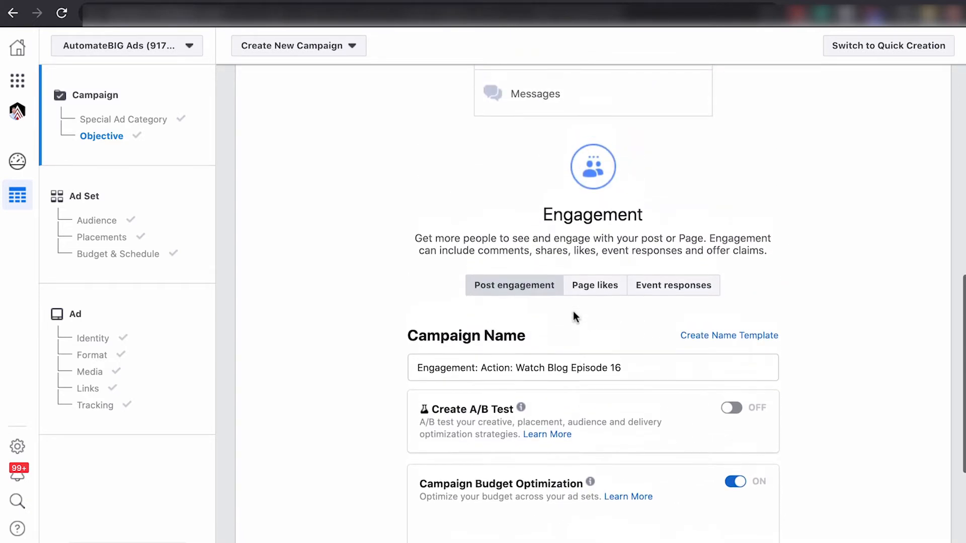
scroll(574, 312, down, 1)
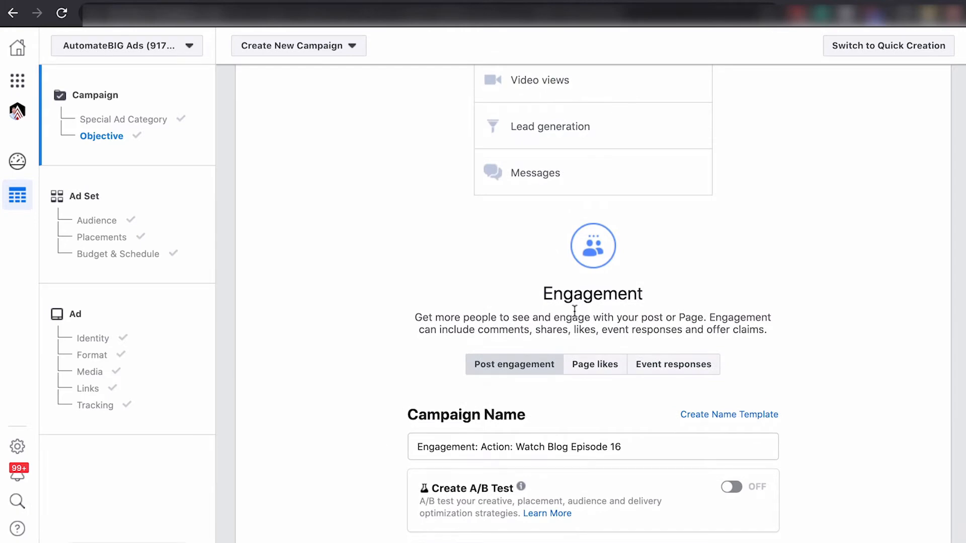
scroll(574, 311, down, 1)
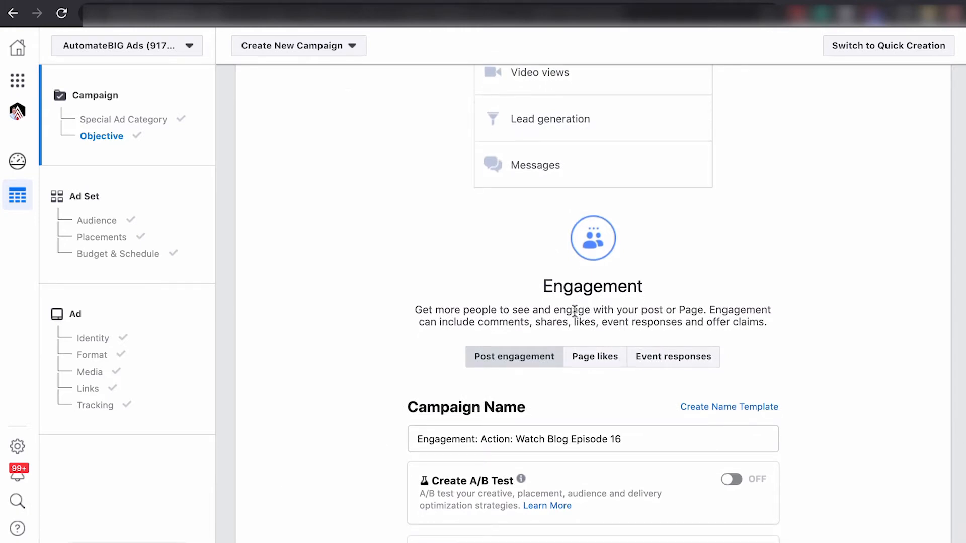
scroll(382, 336, down, 6)
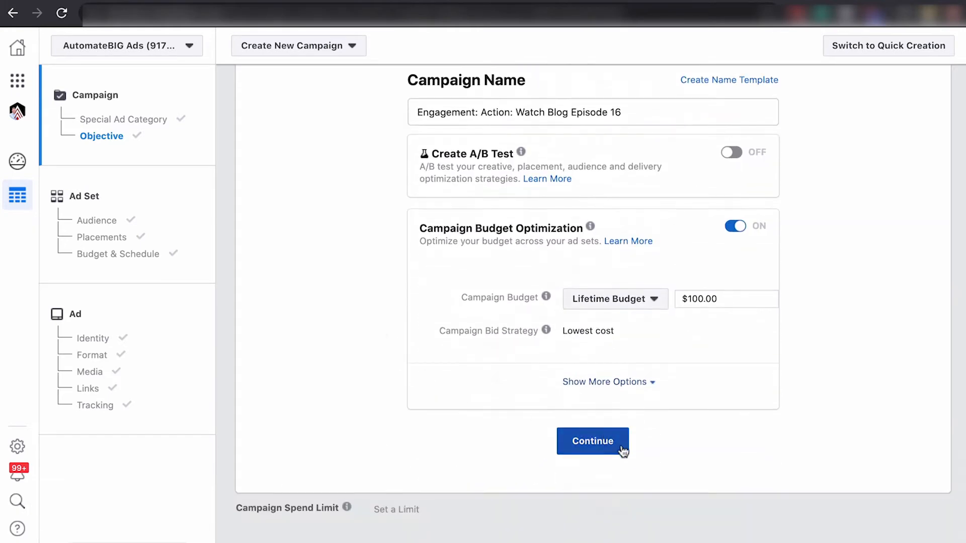
click(592, 441)
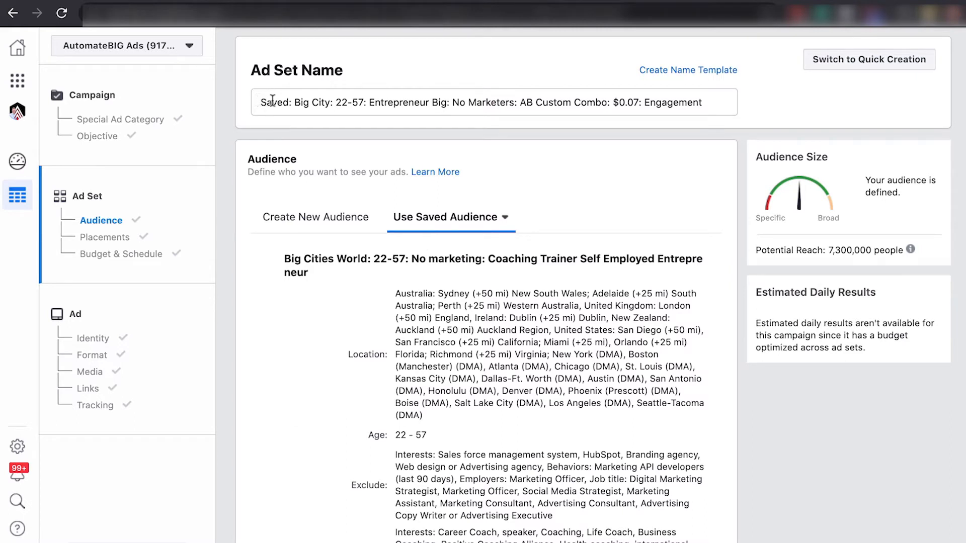
drag(261, 102, 722, 107)
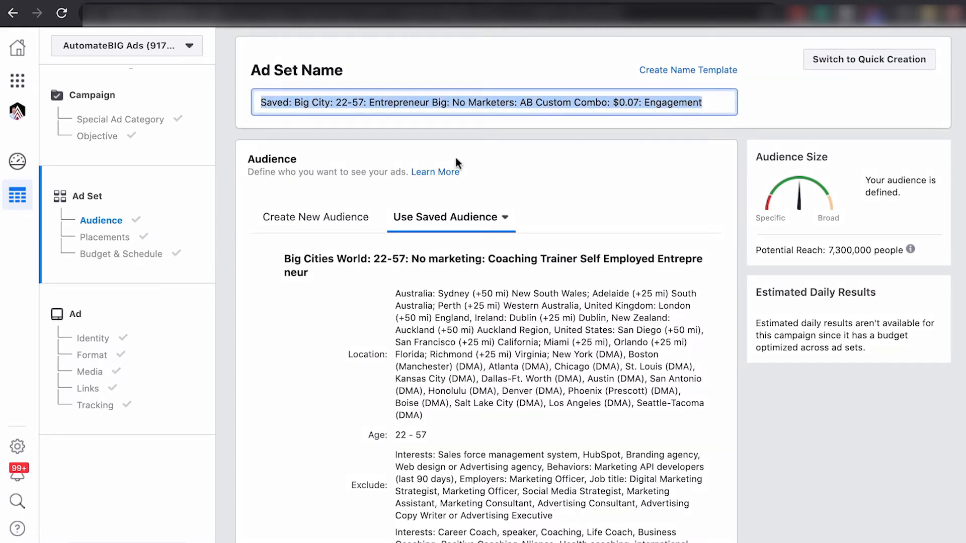
Return to the campaign's objective settings and examine the campaign name and budget section again.
click(92, 139)
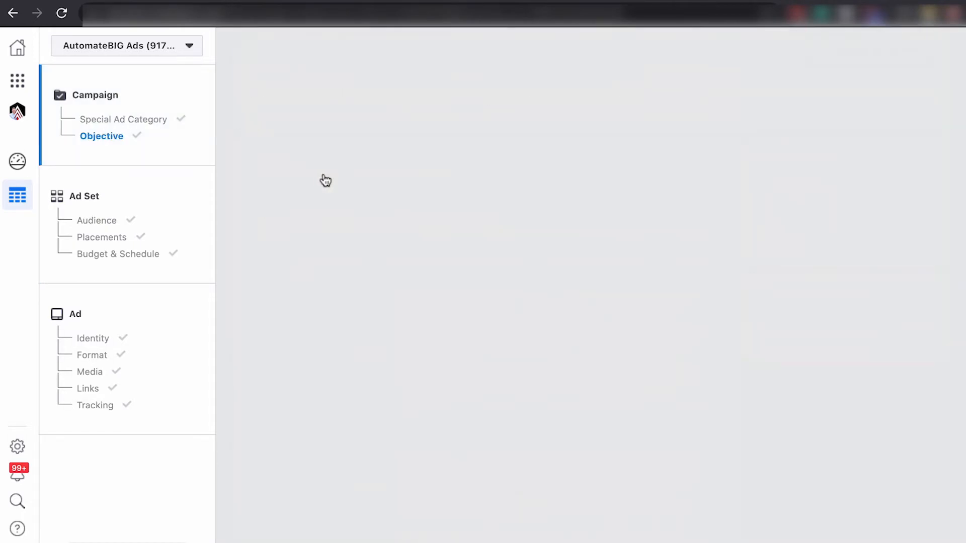
scroll(371, 188, up, 6)
scroll(373, 185, down, 9)
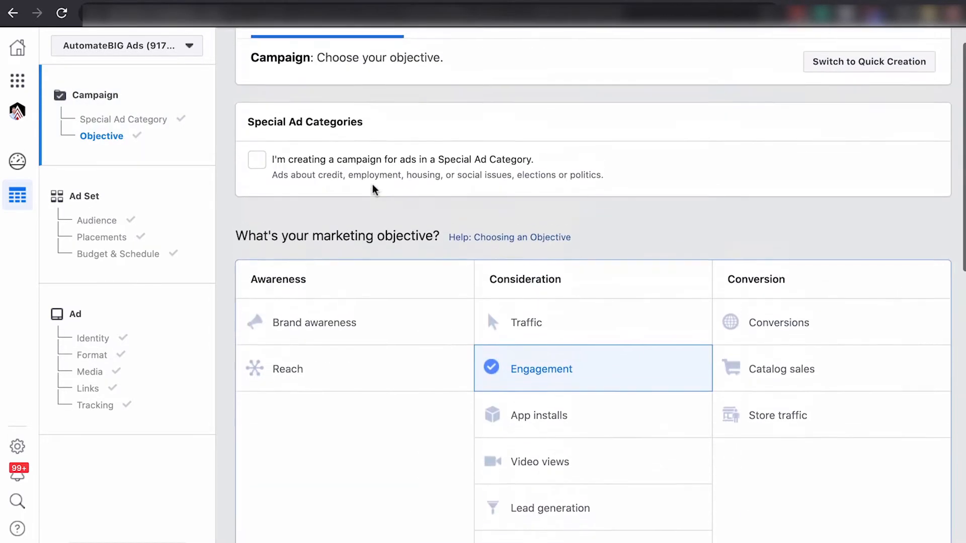
scroll(372, 190, down, 2)
drag(624, 313, 400, 315)
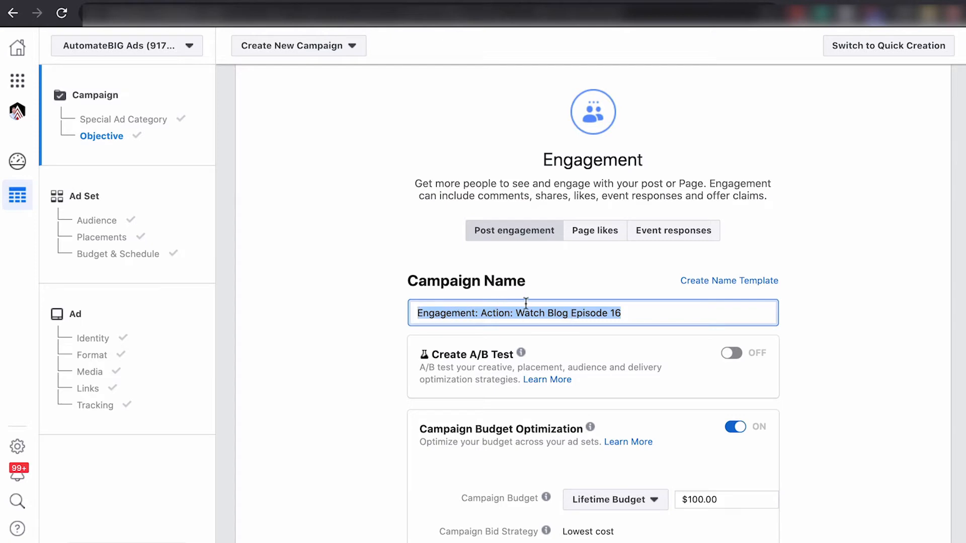
scroll(503, 468, down, 4)
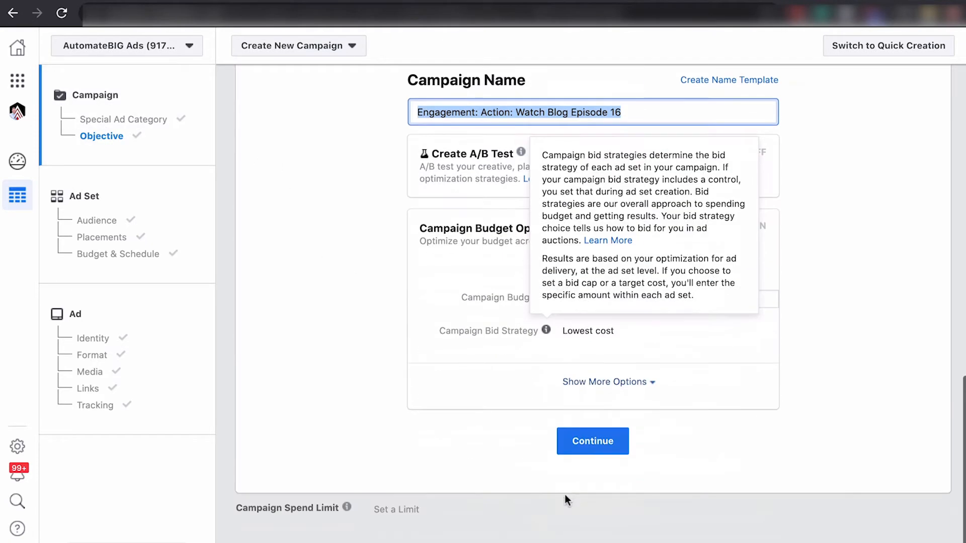
Continue to the ad set level and examine the parts of the ad set name.
click(594, 442)
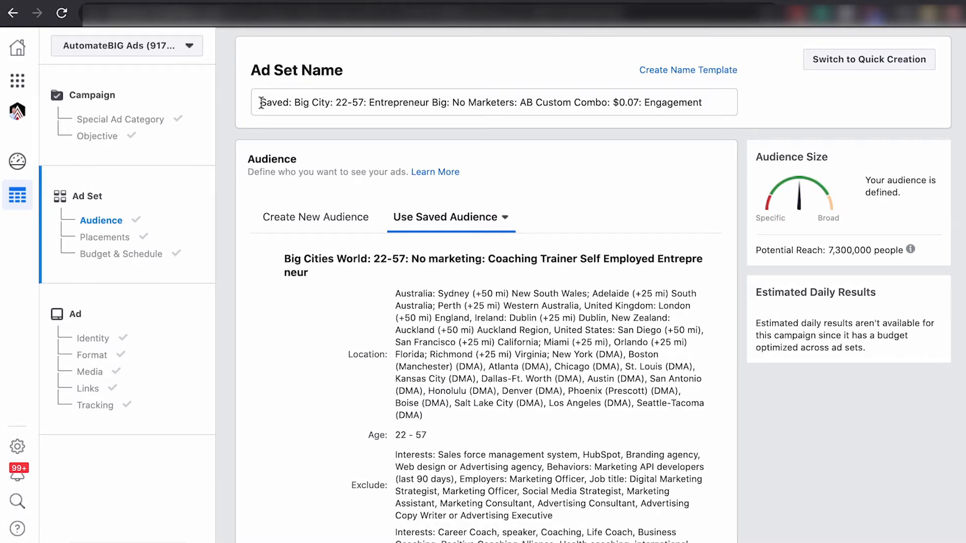
drag(261, 103, 732, 108)
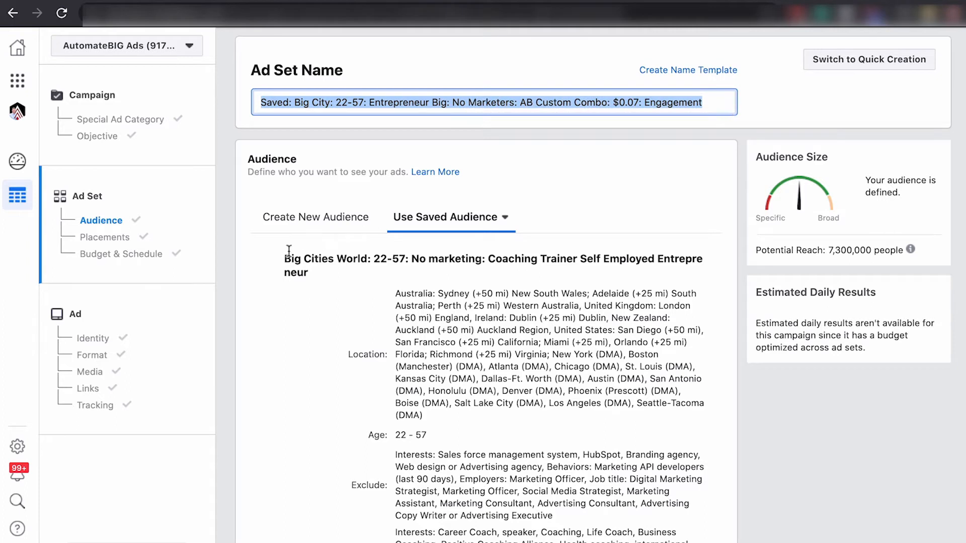
click(266, 201)
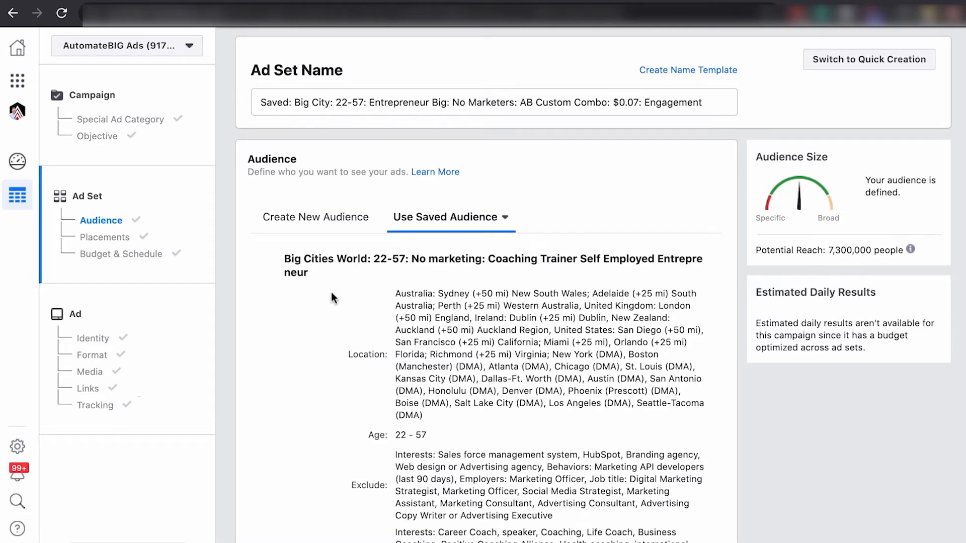
Examine the saved audience's locations, age, exclusions and matching interests, along with its potential reach.
scroll(331, 294, down, 3)
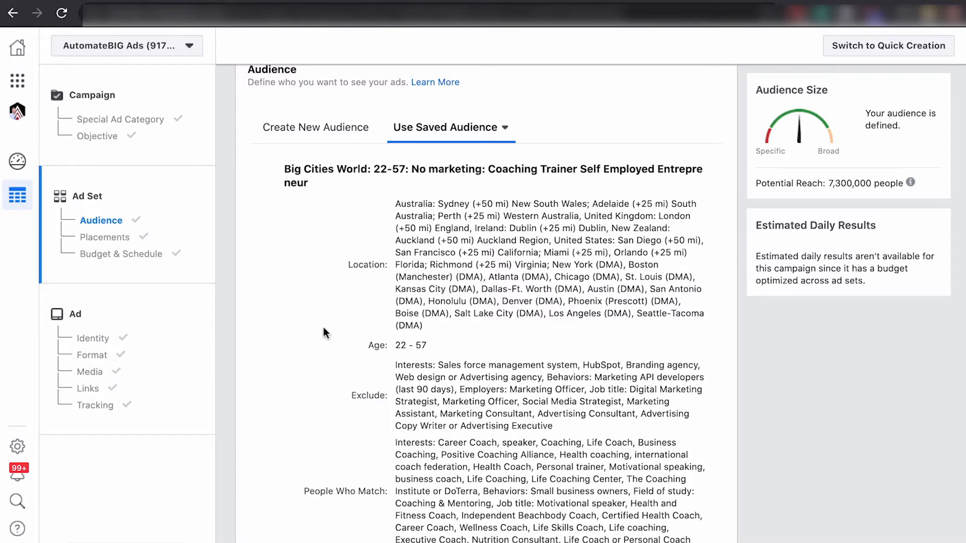
scroll(318, 330, down, 2)
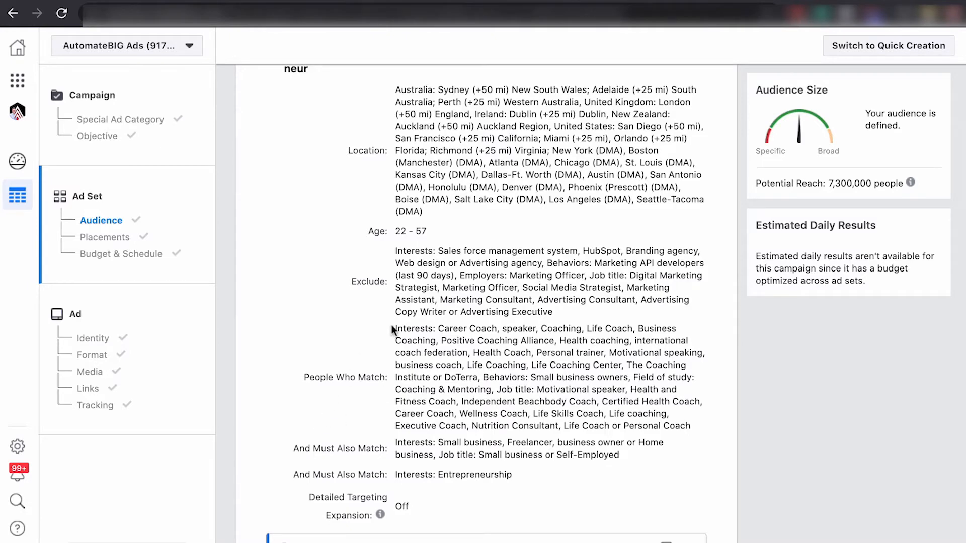
scroll(364, 438, down, 2)
scroll(375, 420, down, 1)
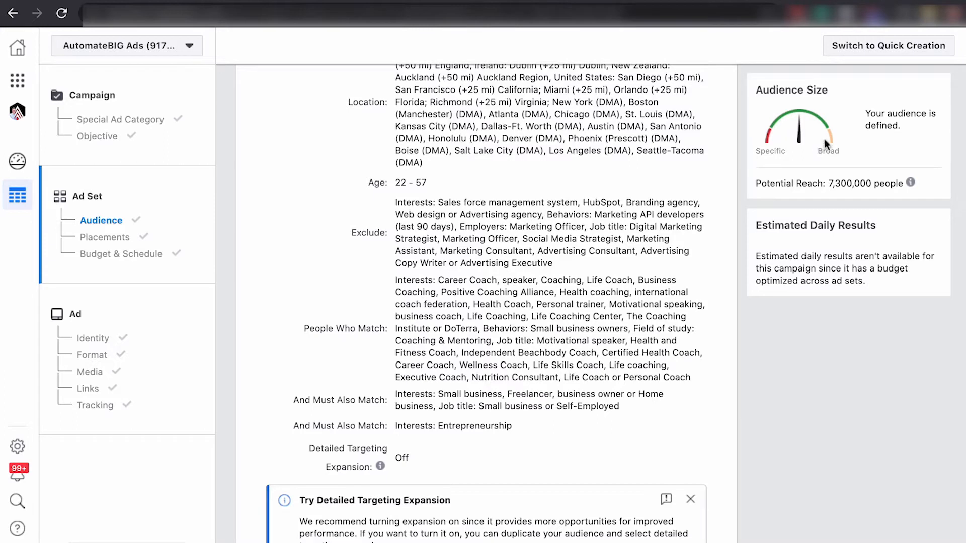
drag(828, 183, 885, 184)
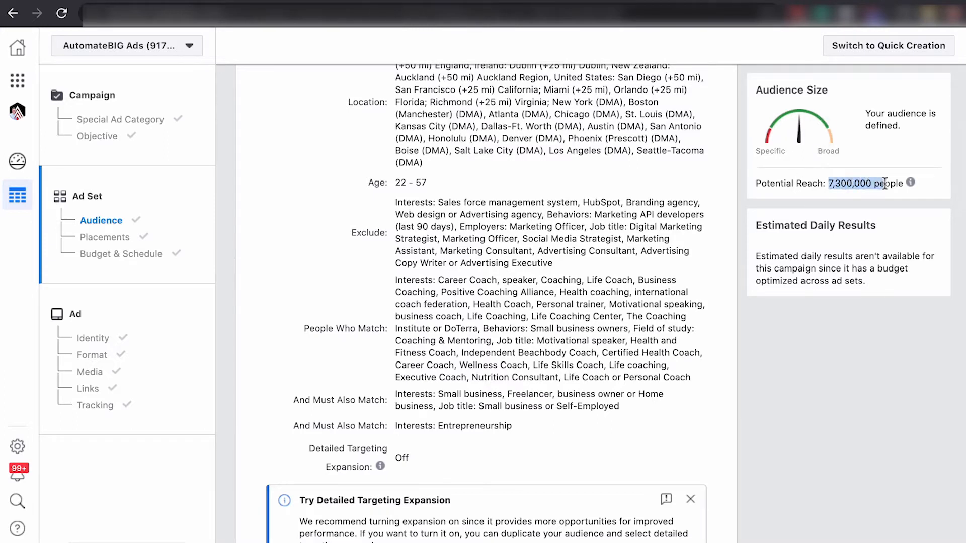
click(859, 150)
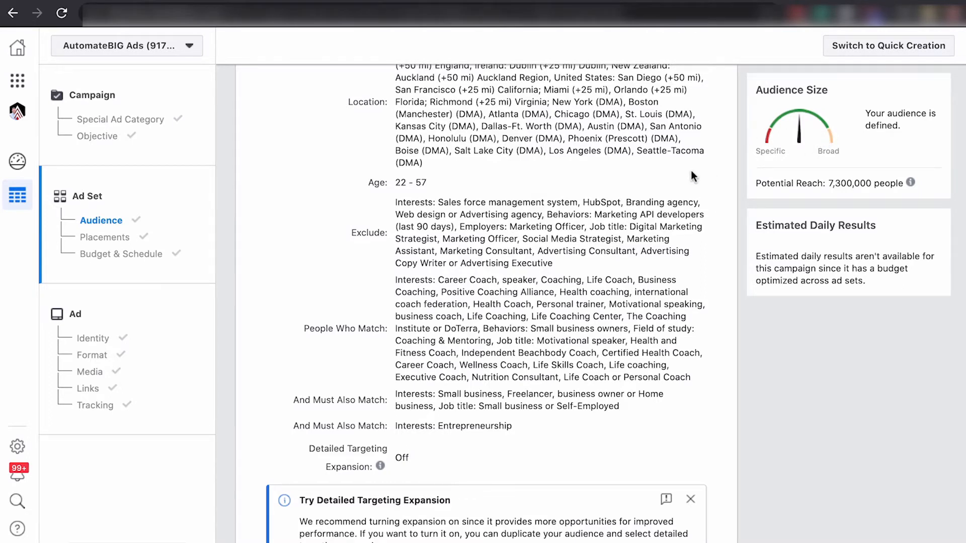
Examine the ad set's manual placements, including the platforms and the feed, story and in-stream options.
scroll(268, 311, down, 10)
scroll(268, 310, down, 4)
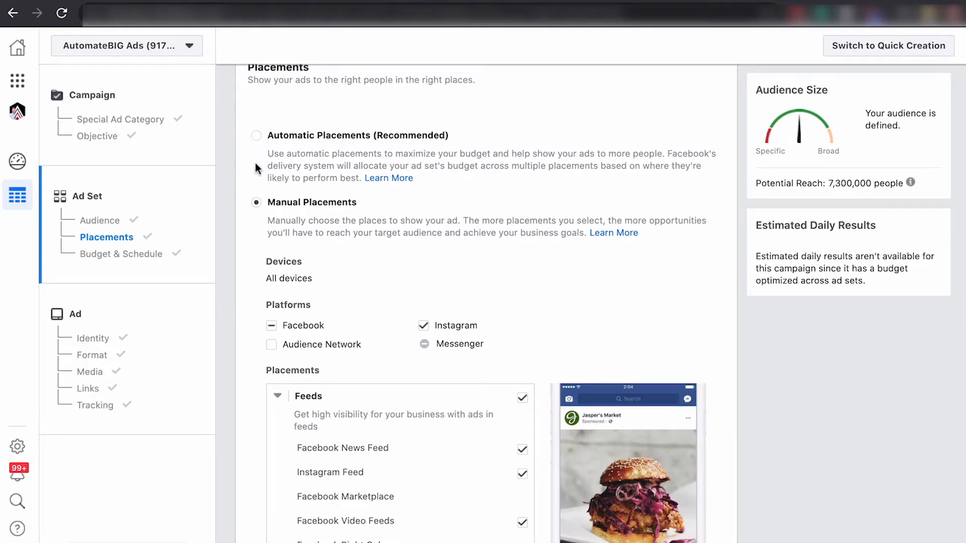
scroll(259, 183, down, 2)
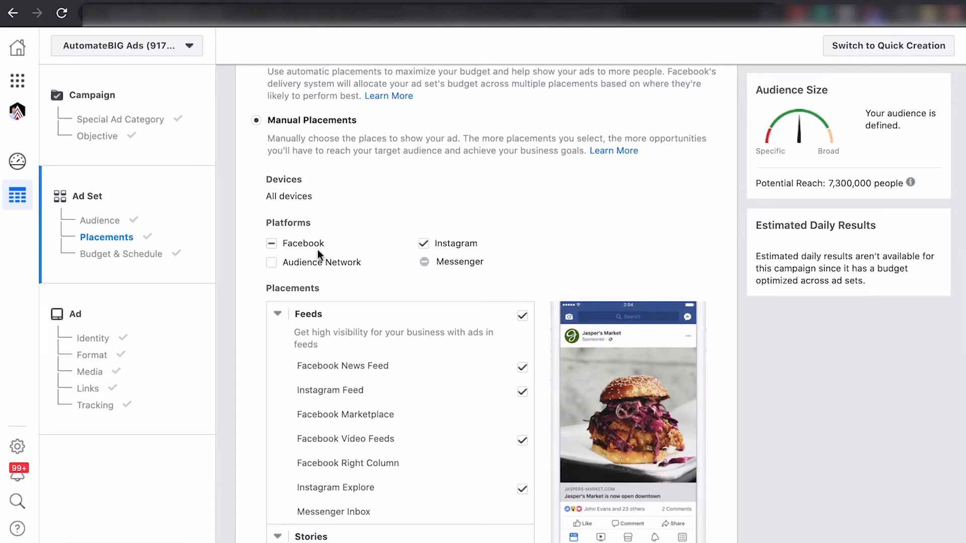
scroll(333, 256, down, 1)
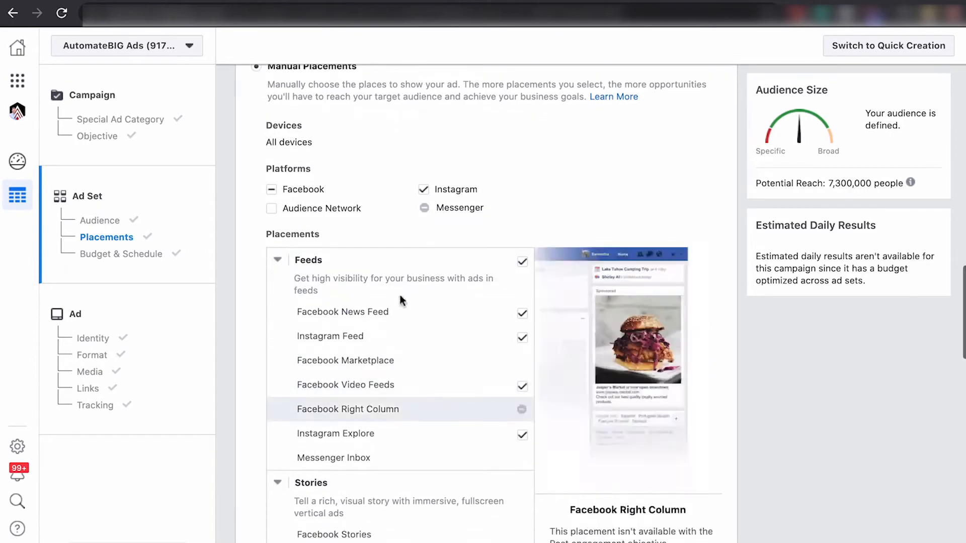
scroll(345, 418, down, 3)
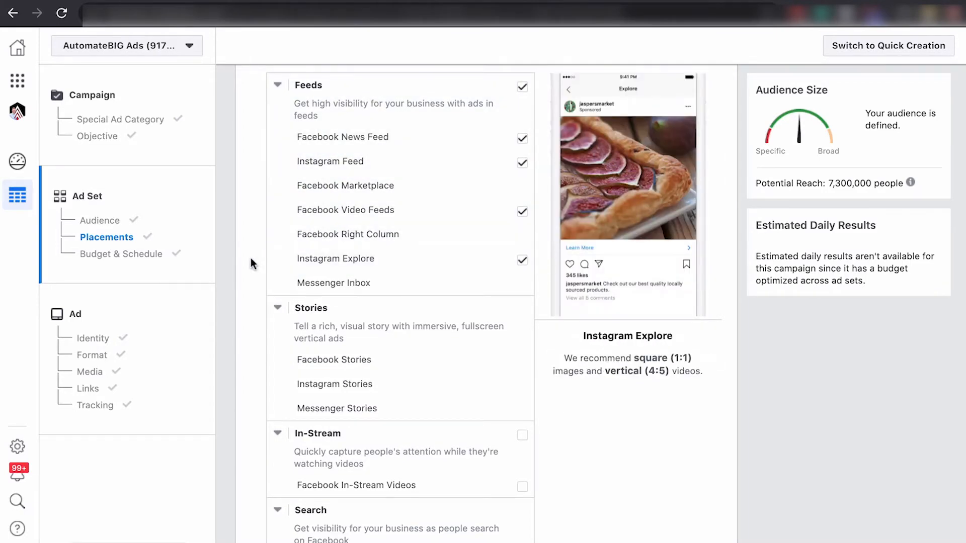
scroll(250, 264, up, 10)
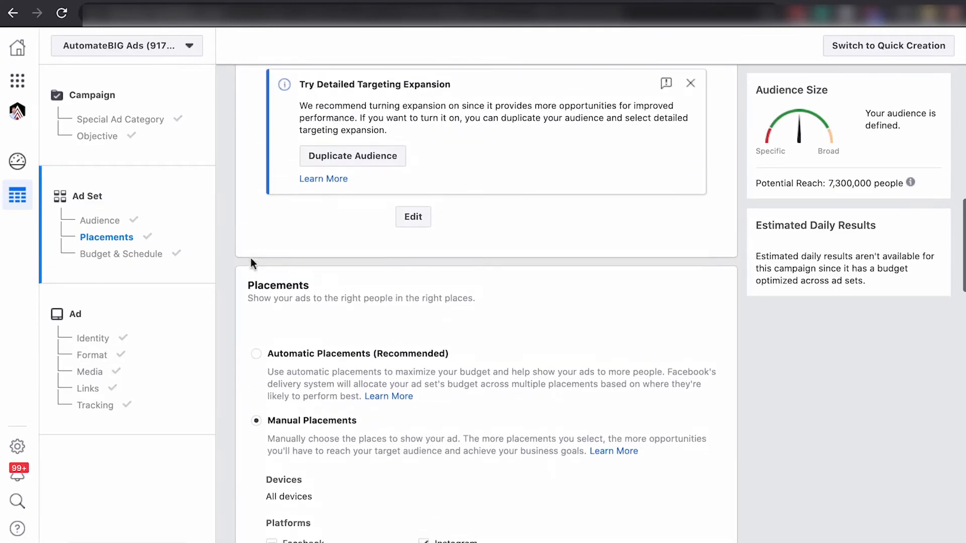
scroll(256, 347, down, 10)
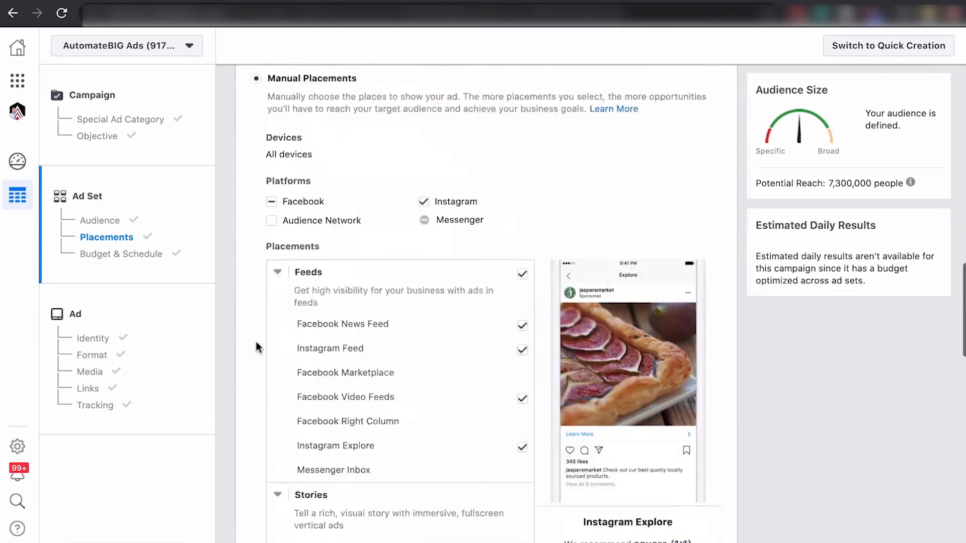
Check the ad set's schedule, continue to the ad level and examine the headline and format parts of the ad name.
scroll(258, 339, down, 15)
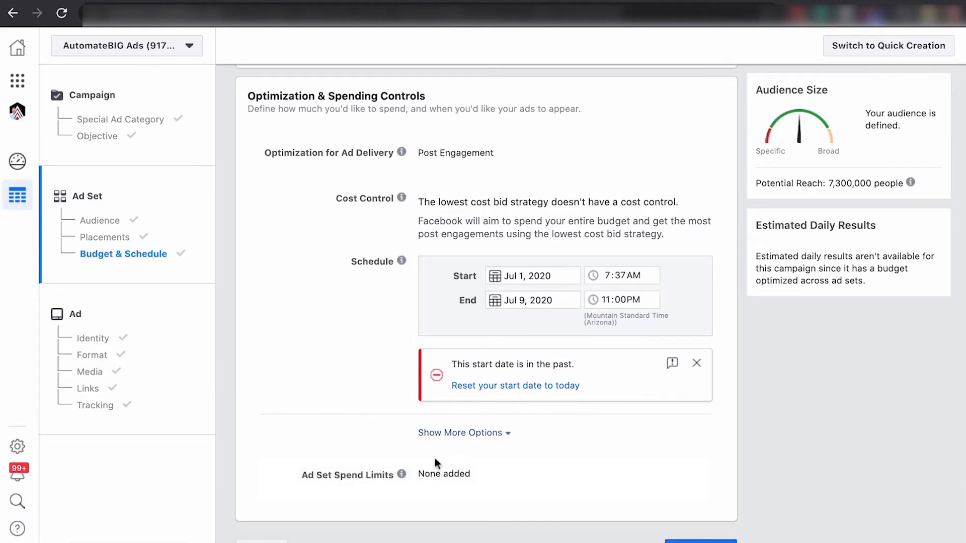
click(700, 541)
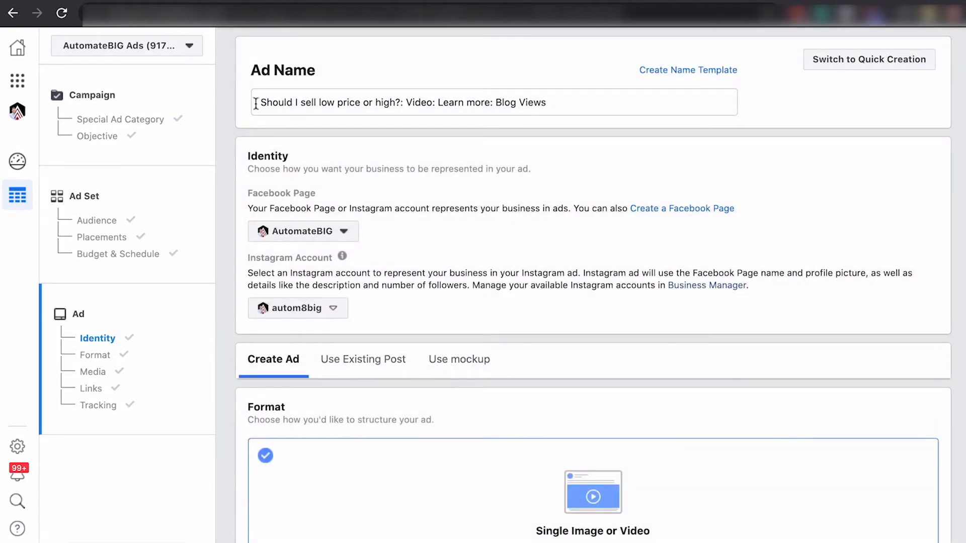
drag(257, 102, 571, 100)
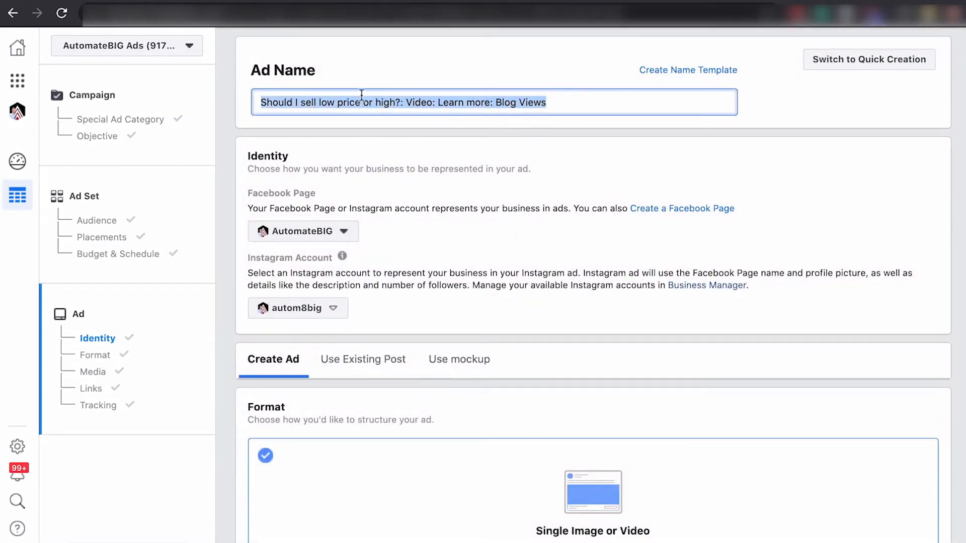
click(399, 102)
drag(399, 102, 269, 117)
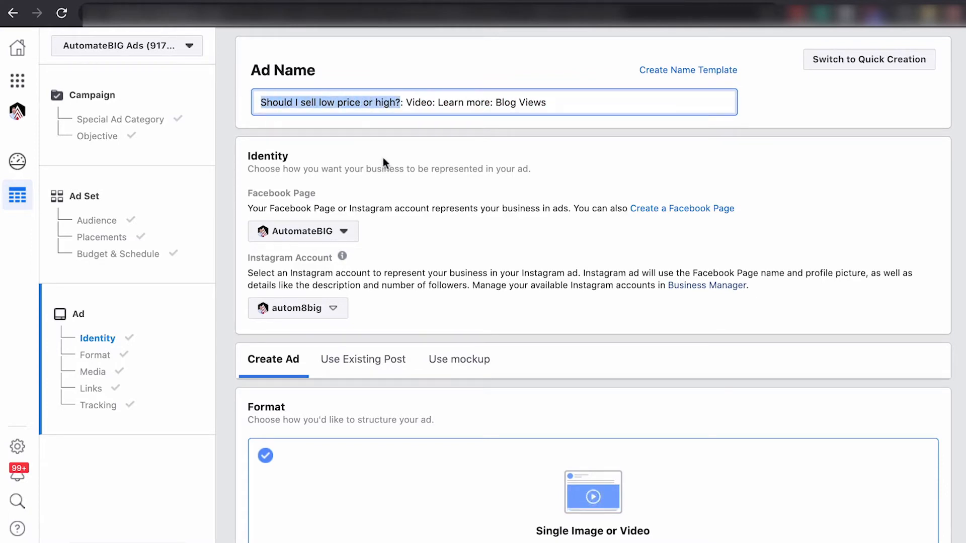
drag(565, 98, 406, 103)
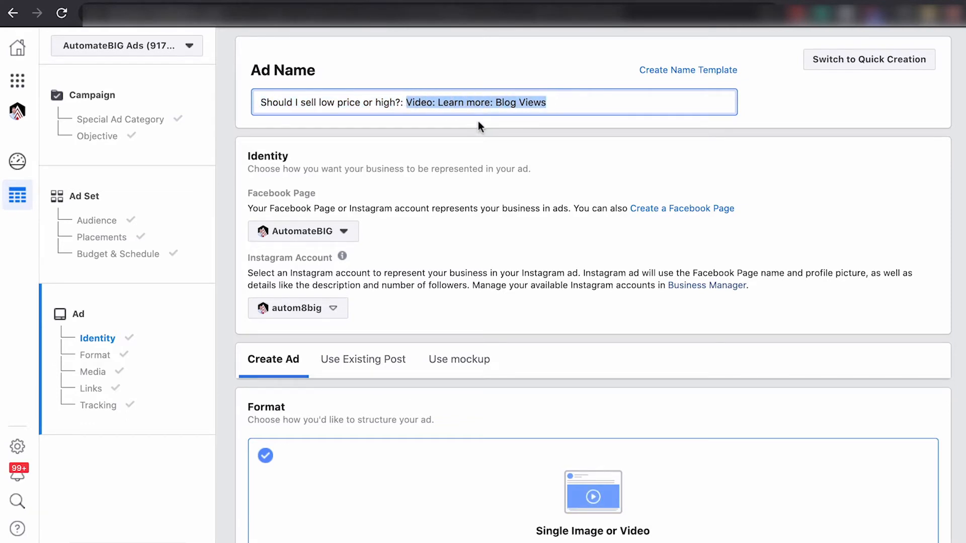
Open the ad's video for editing, check its captions and save the media settings.
click(549, 102)
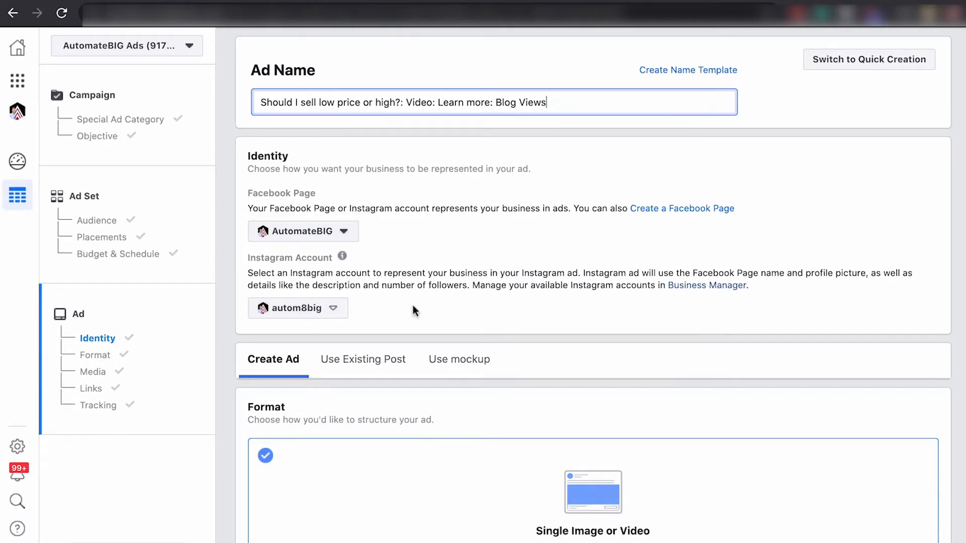
scroll(413, 305, down, 7)
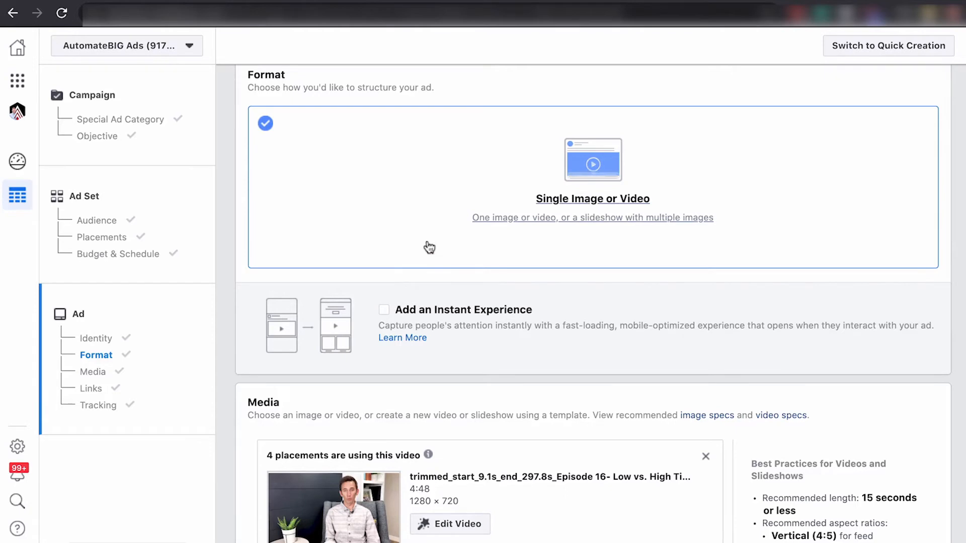
scroll(429, 248, down, 4)
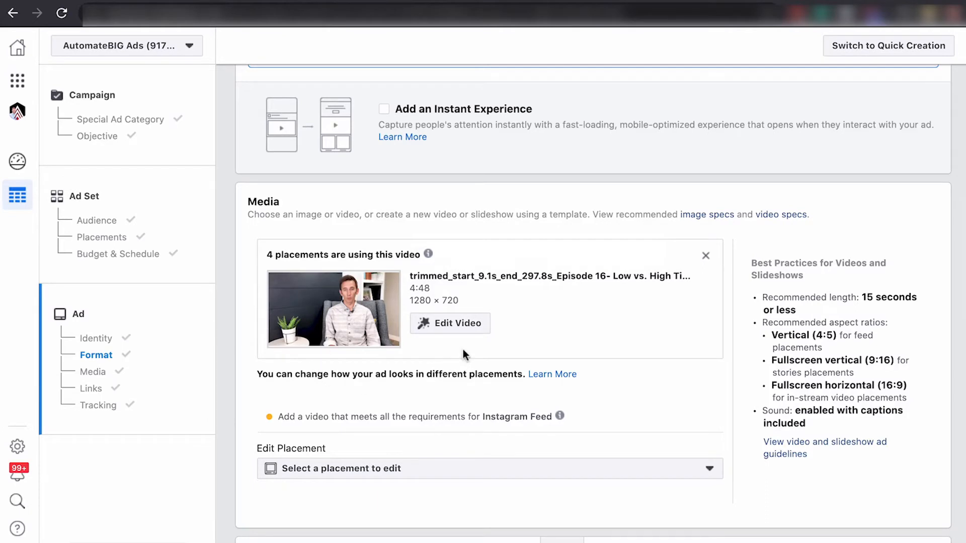
click(456, 328)
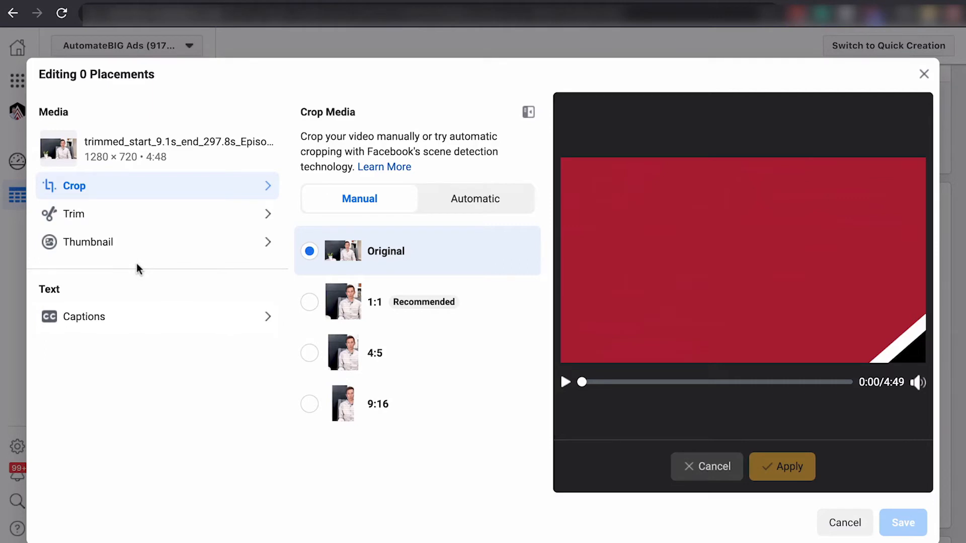
click(83, 318)
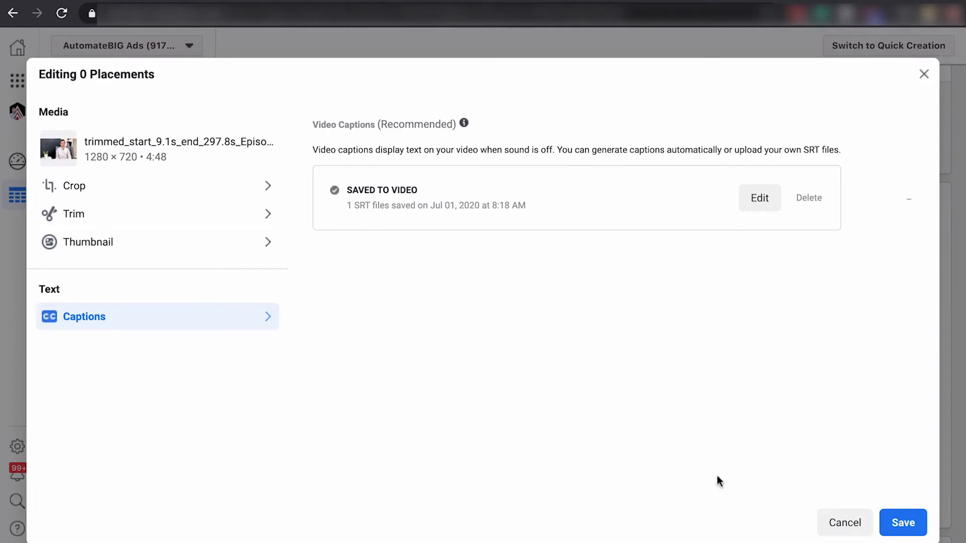
click(903, 523)
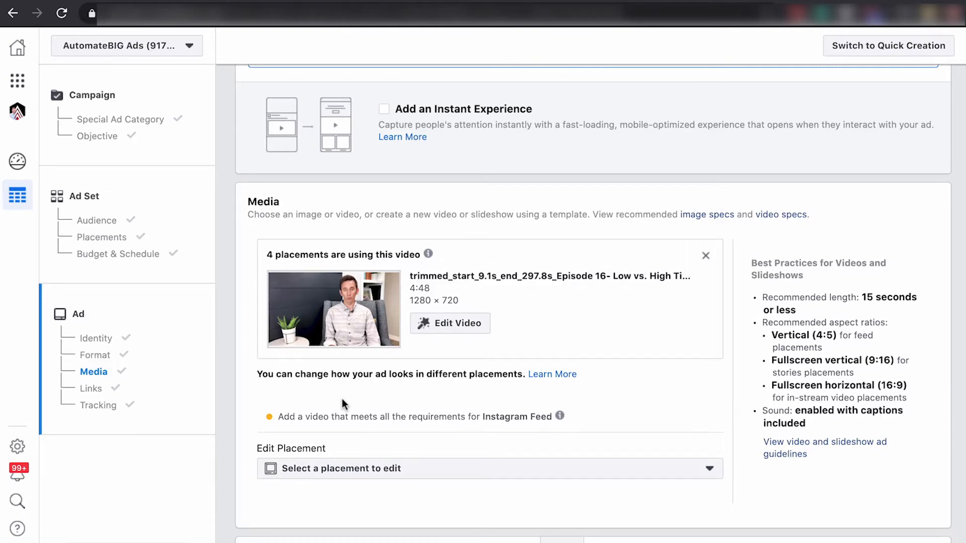
Review the ad's primary text, website URL, call to action and tracking settings, and confirm the ad.
scroll(319, 420, down, 3)
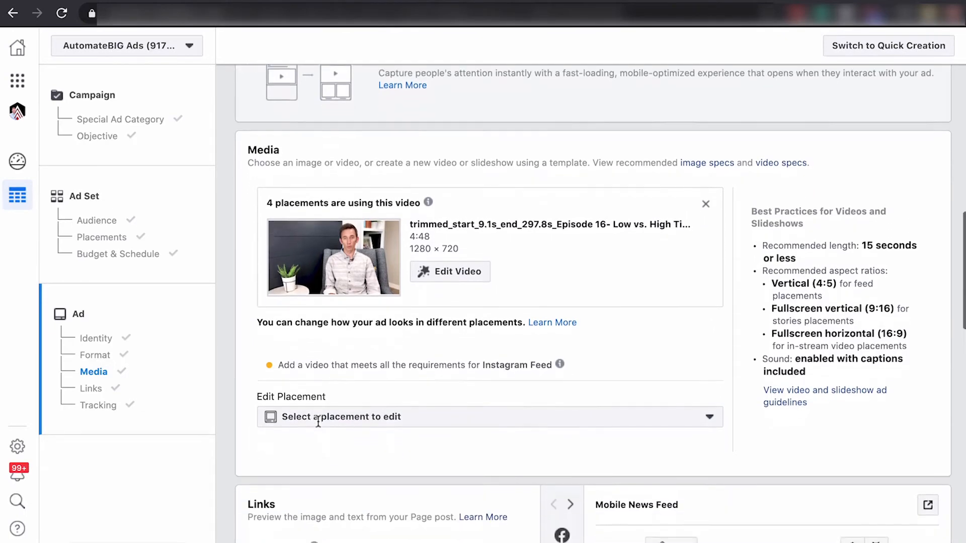
scroll(305, 424, down, 1)
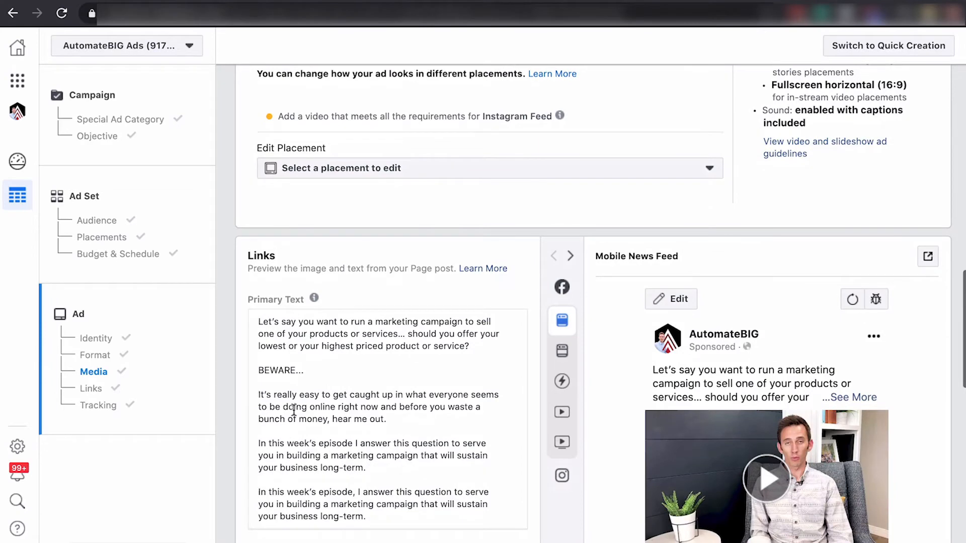
scroll(294, 410, down, 3)
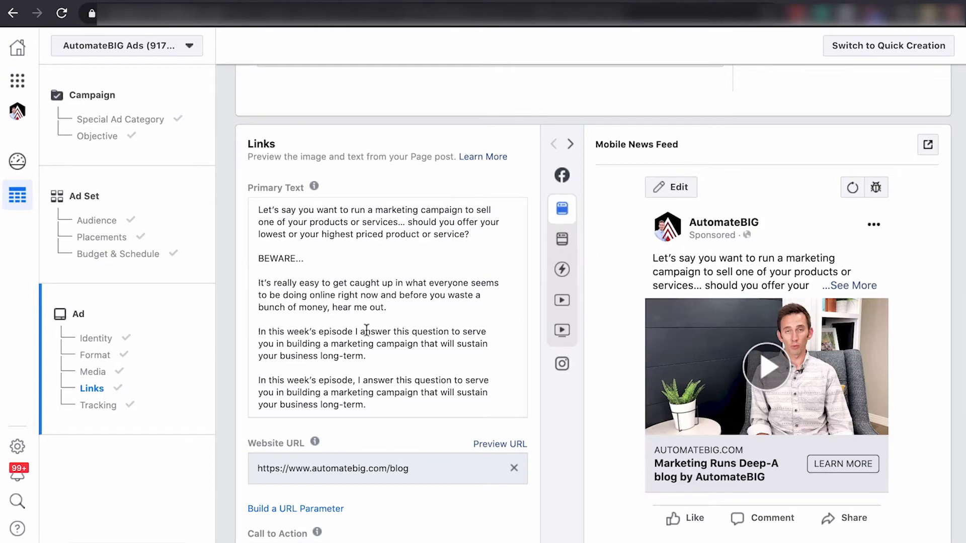
scroll(353, 338, down, 2)
scroll(364, 390, up, 1)
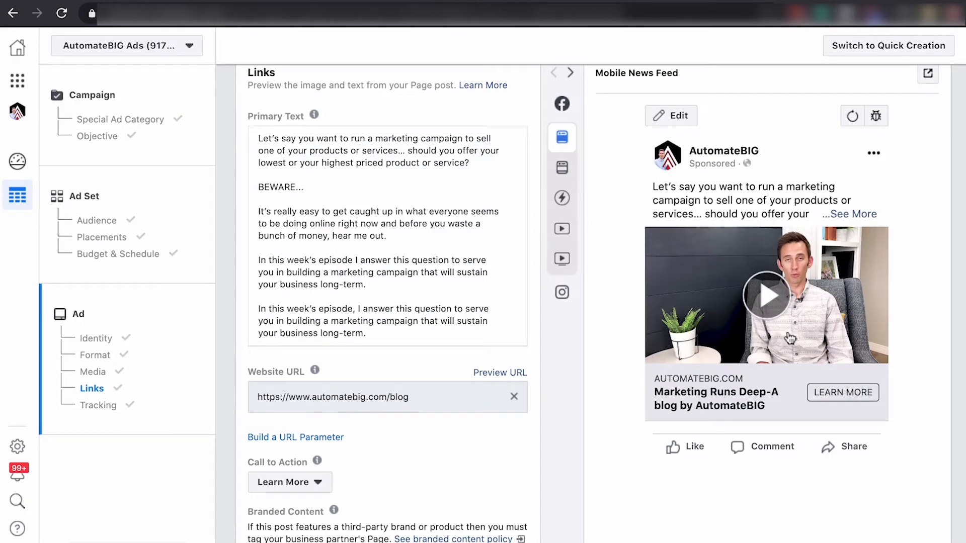
scroll(378, 399, down, 5)
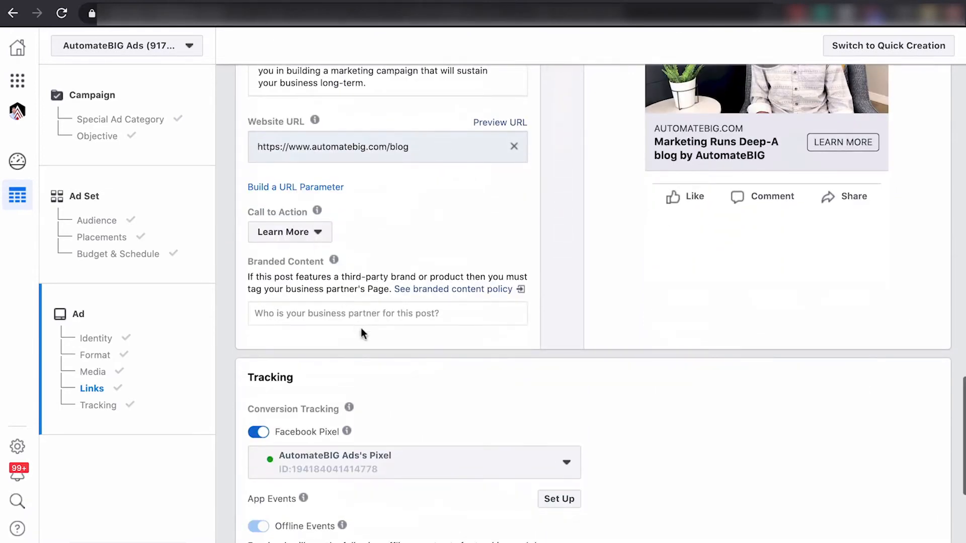
scroll(368, 340, down, 4)
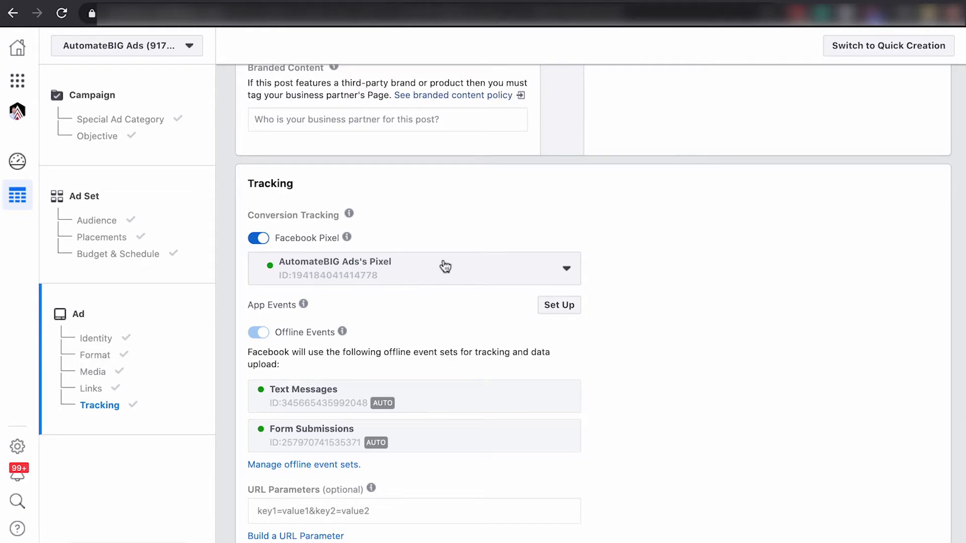
scroll(443, 266, down, 3)
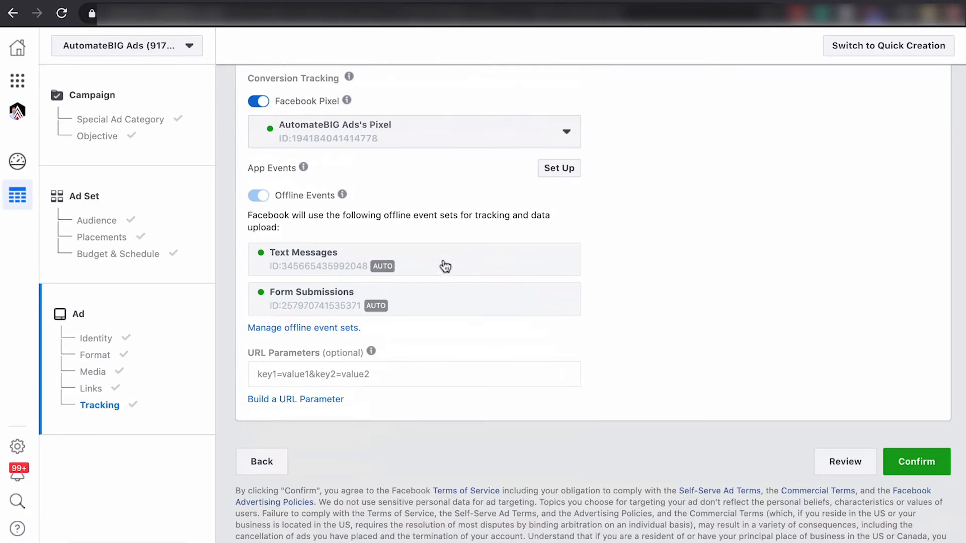
click(924, 468)
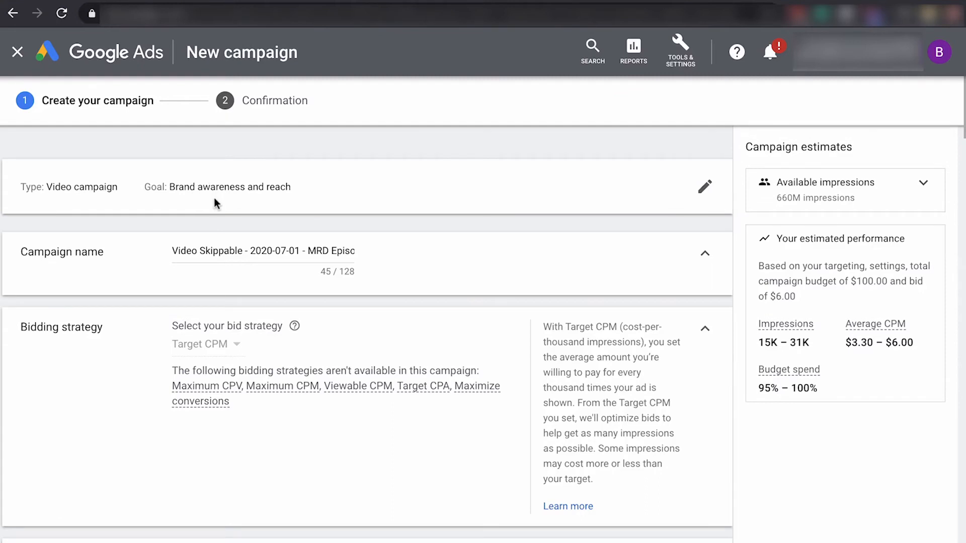
In the new Google Ads video campaign, examine the episode part of the campaign name and the bidding strategy.
scroll(213, 198, down, 1)
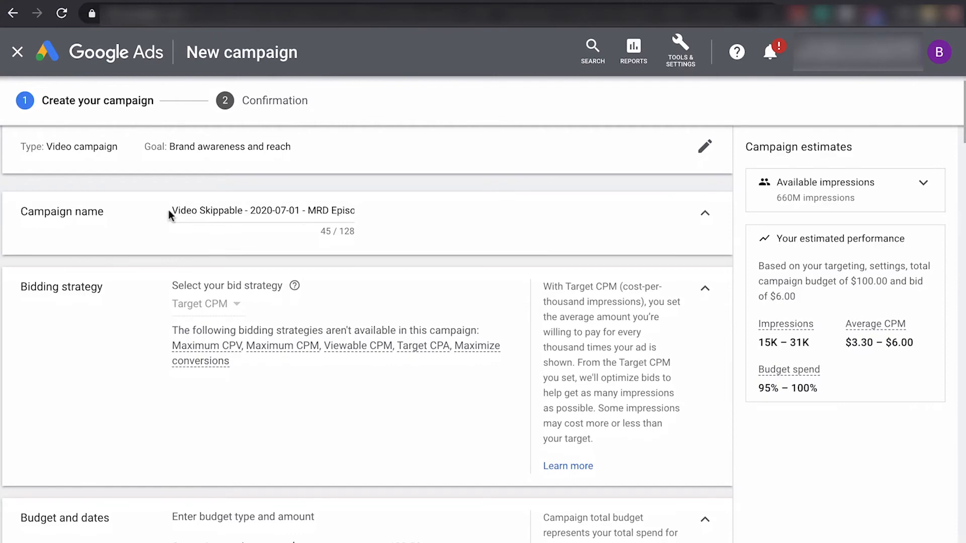
drag(309, 211, 360, 210)
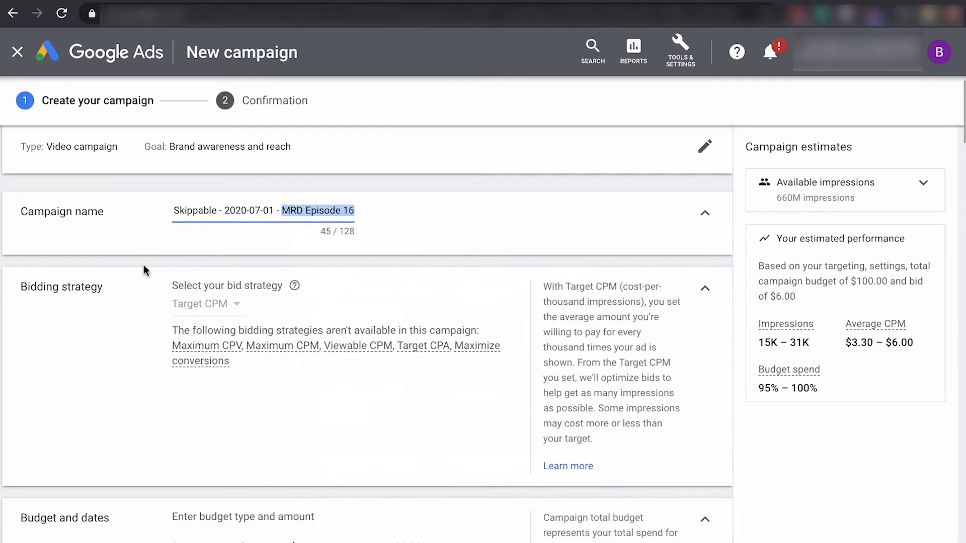
scroll(143, 266, down, 1)
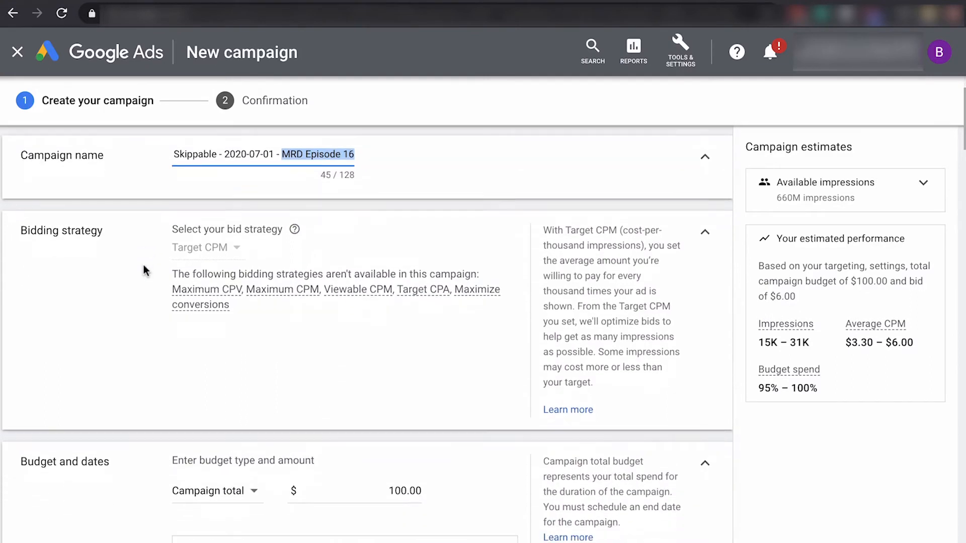
click(704, 232)
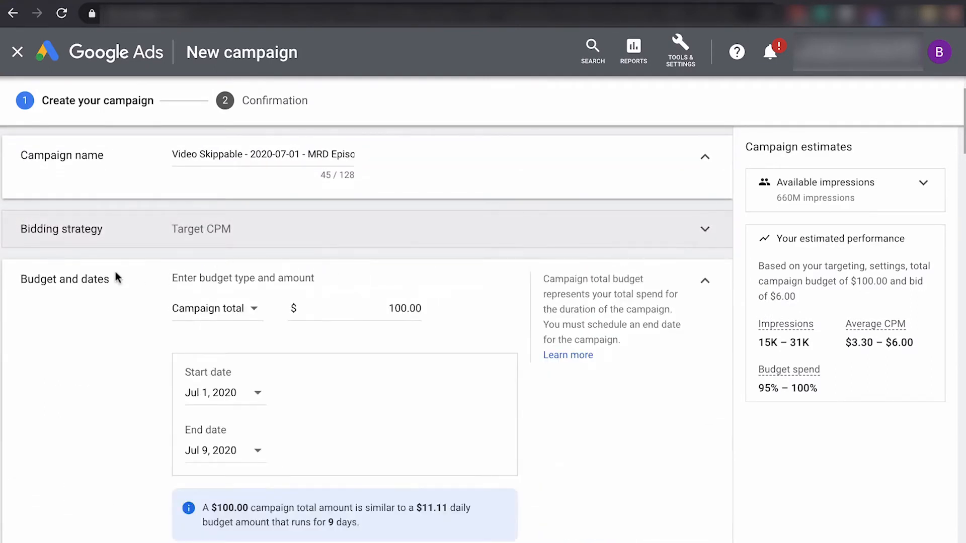
click(212, 229)
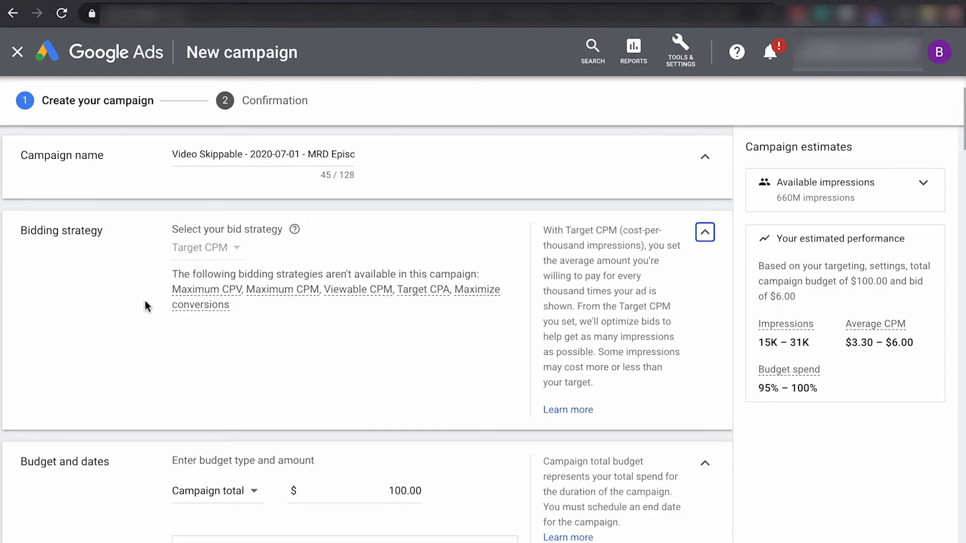
click(706, 236)
Examine the campaign's total budget, start and end dates, networks, targeted locations, languages and content exclusions.
scroll(121, 341, down, 1)
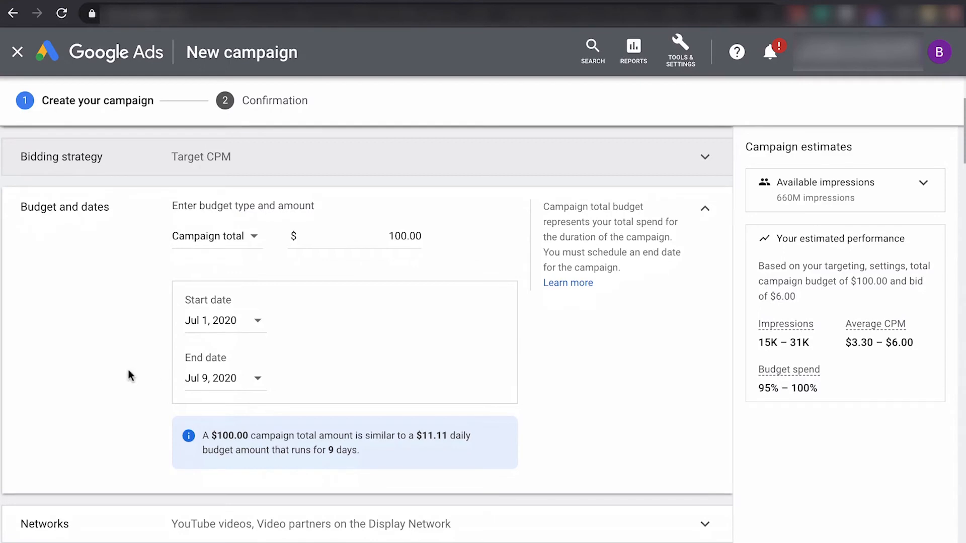
scroll(123, 415, down, 3)
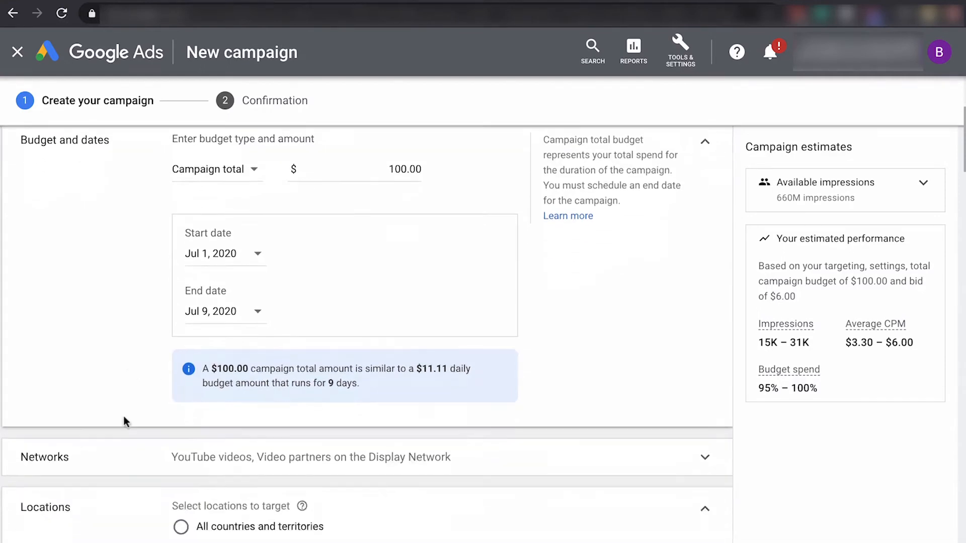
scroll(116, 412, down, 3)
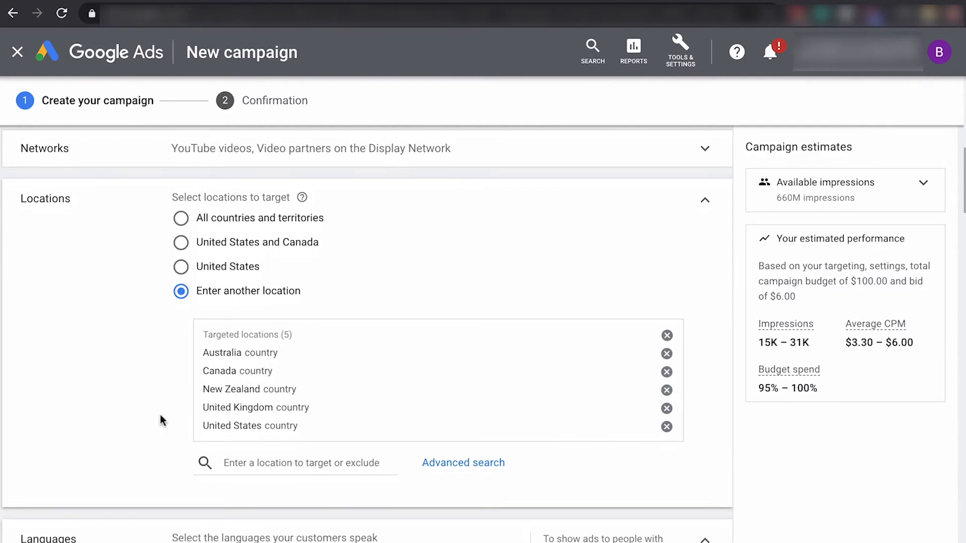
scroll(160, 417, down, 5)
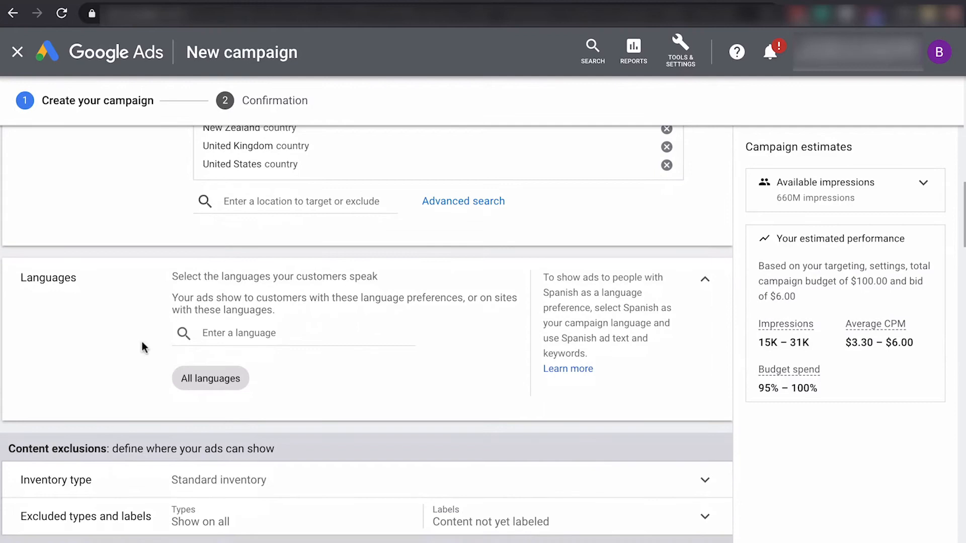
scroll(77, 312, down, 3)
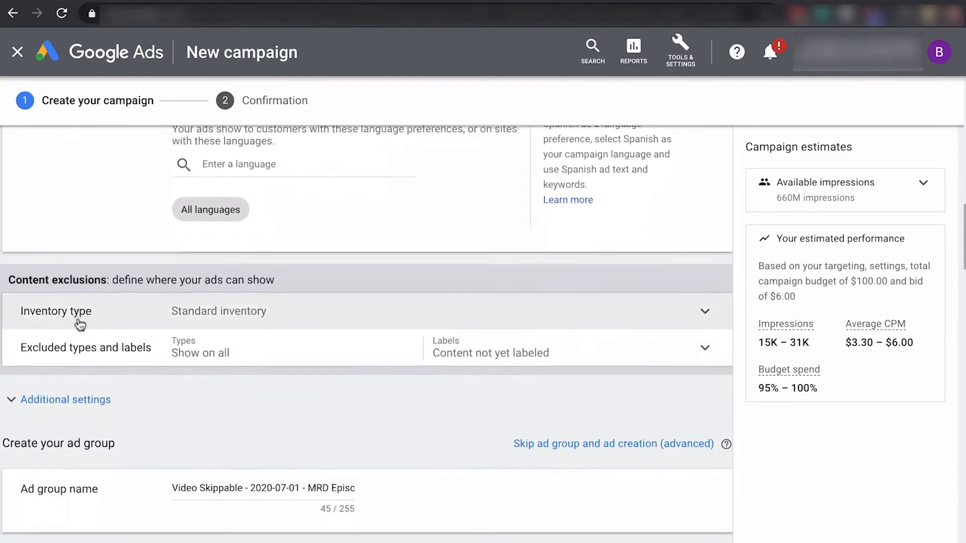
Examine the ad group's name, demographics and selected in-market audience, along with its keyword and topic targeting.
scroll(96, 317, down, 3)
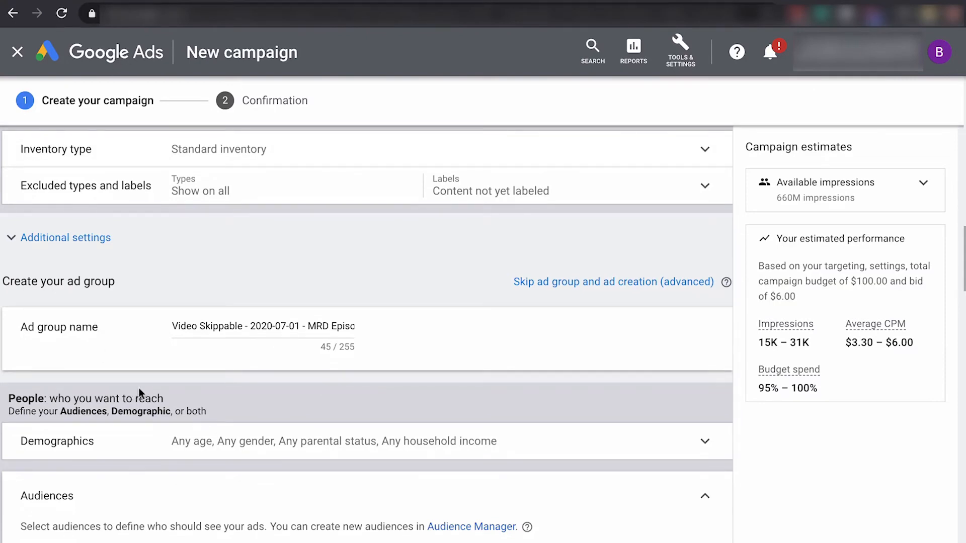
scroll(151, 385, down, 4)
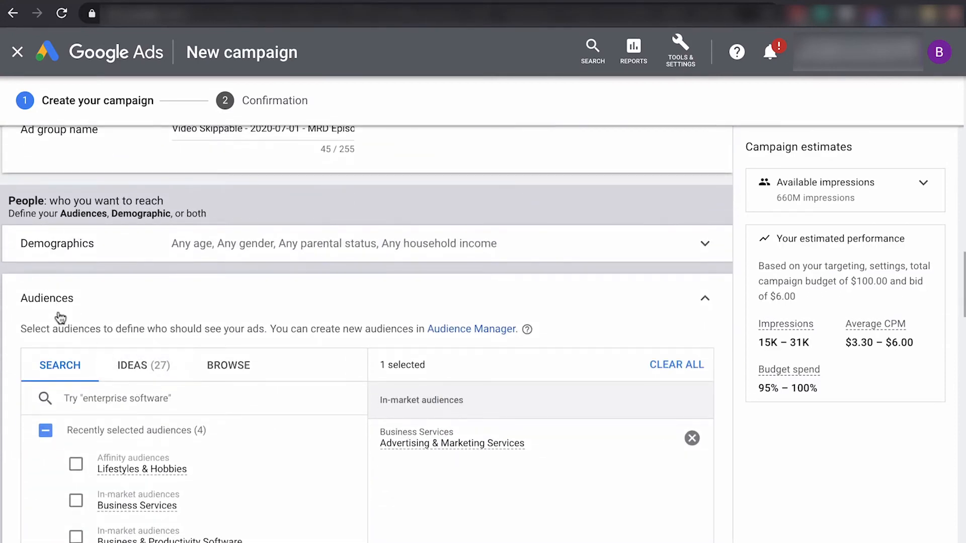
scroll(61, 317, down, 3)
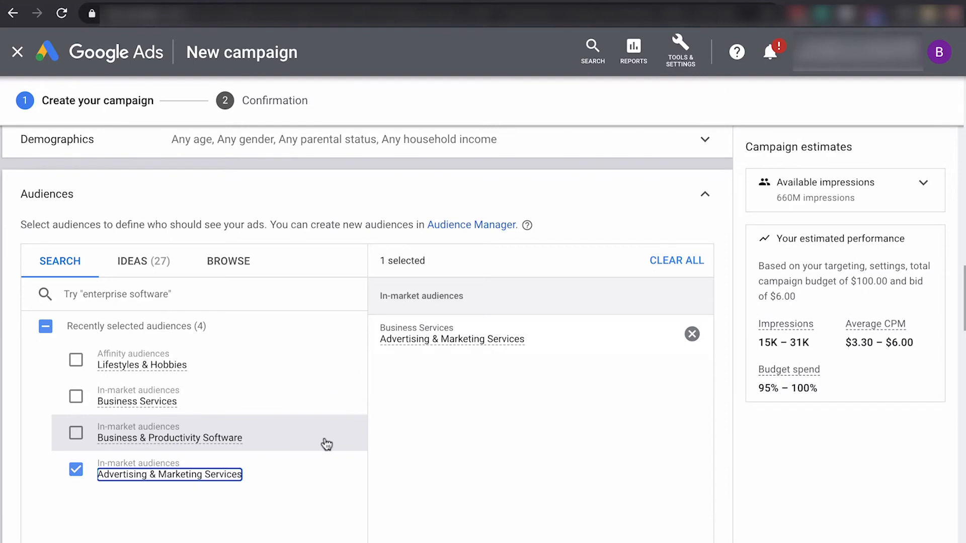
scroll(322, 443, down, 5)
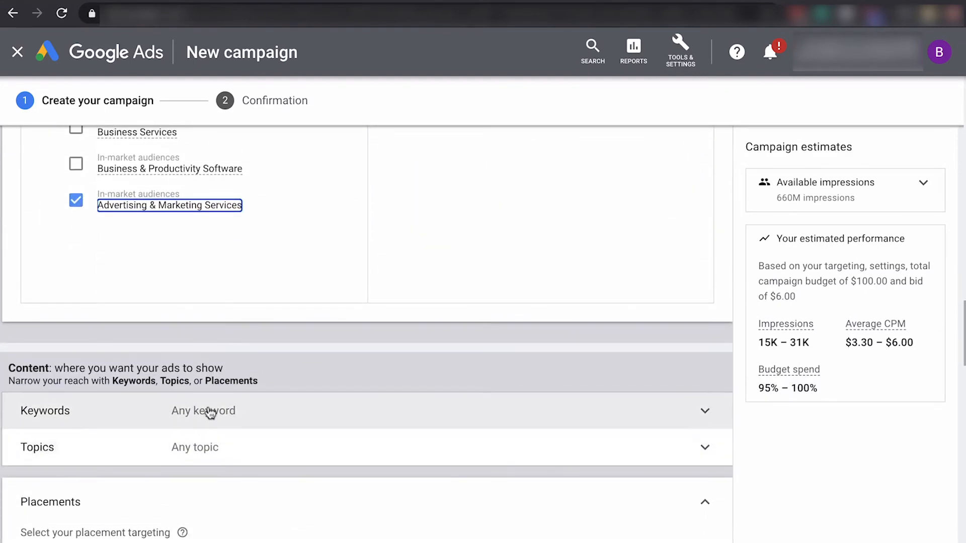
scroll(233, 408, up, 5)
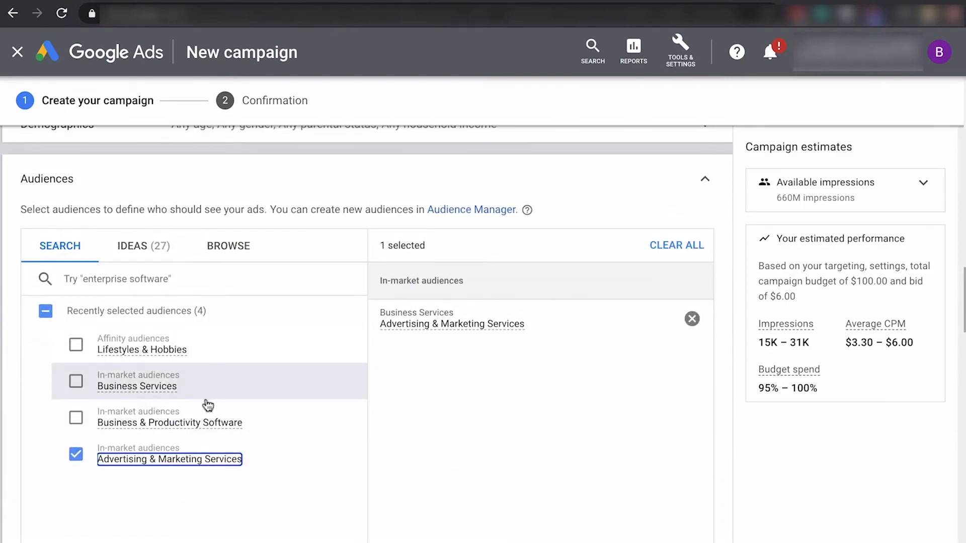
Examine the ad group's placement targeting options and compare them with the audience selection.
scroll(206, 403, down, 8)
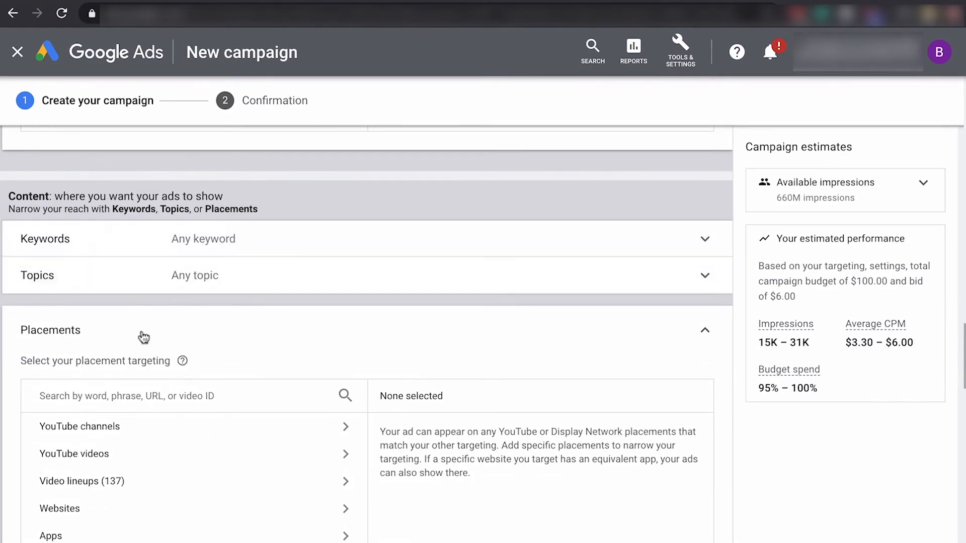
scroll(144, 337, down, 2)
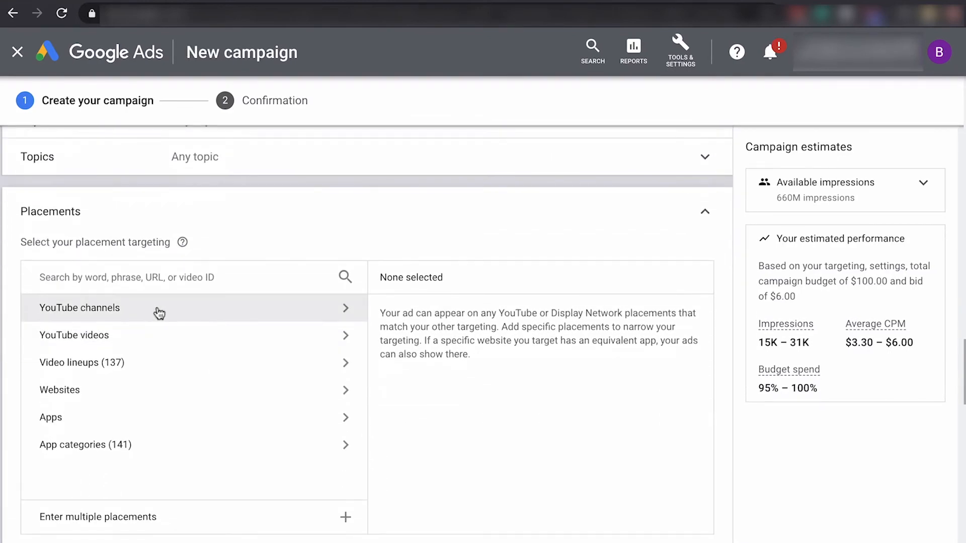
scroll(170, 313, up, 8)
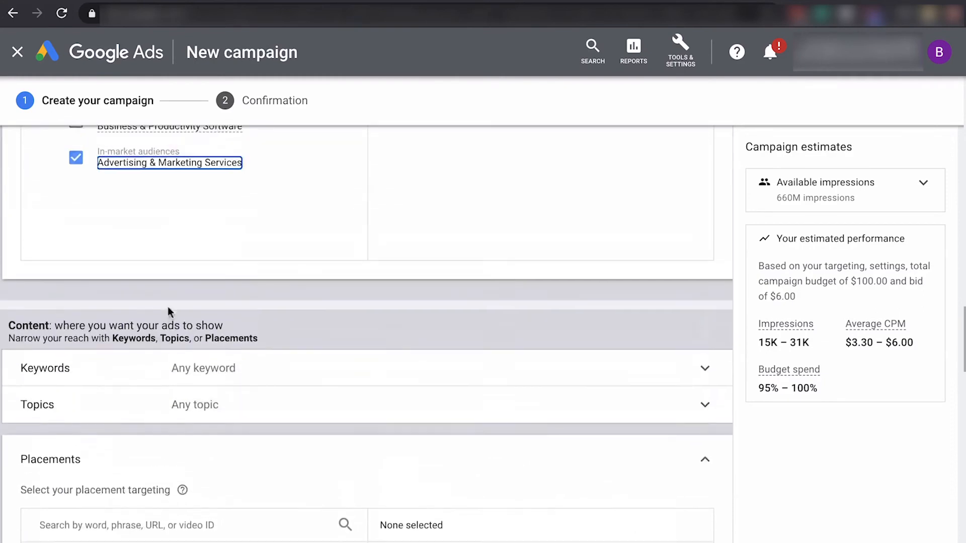
scroll(157, 338, up, 2)
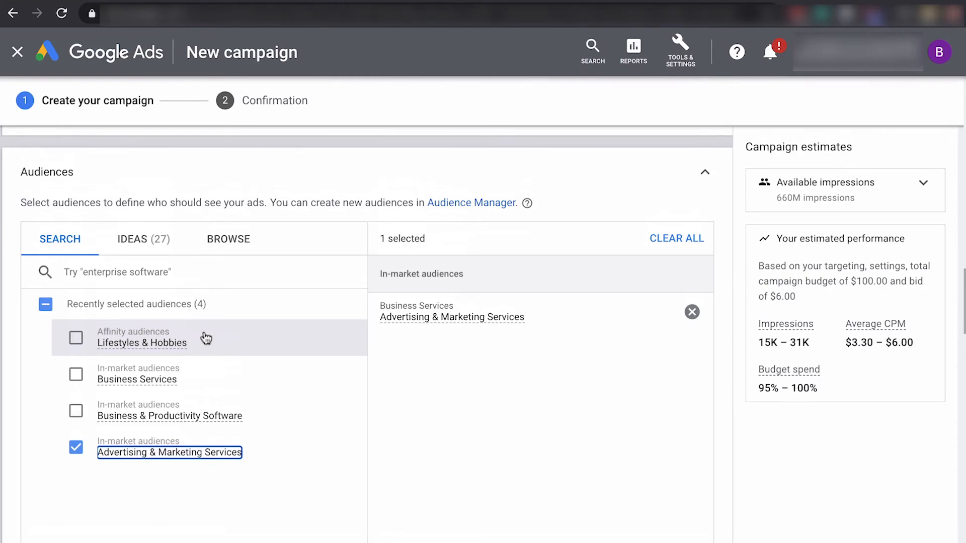
scroll(206, 333, down, 5)
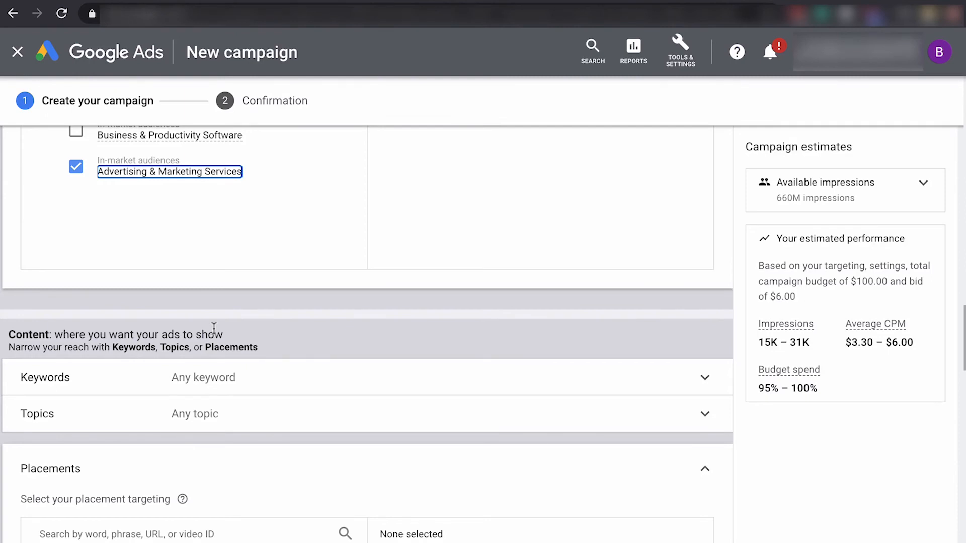
scroll(212, 328, down, 3)
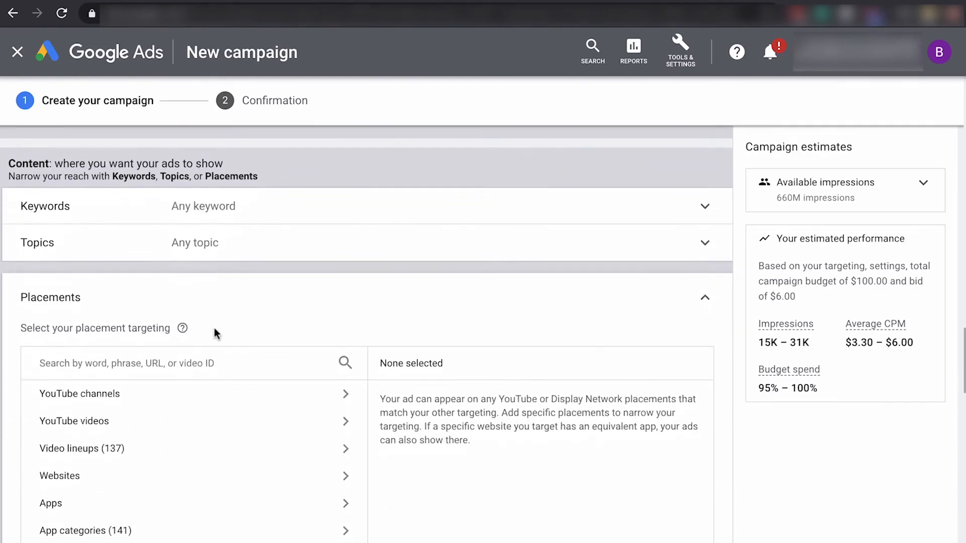
Examine the ad group's keyword, topic and placement targeting once more, along with its target CPM bid.
scroll(213, 328, up, 6)
scroll(216, 335, down, 4)
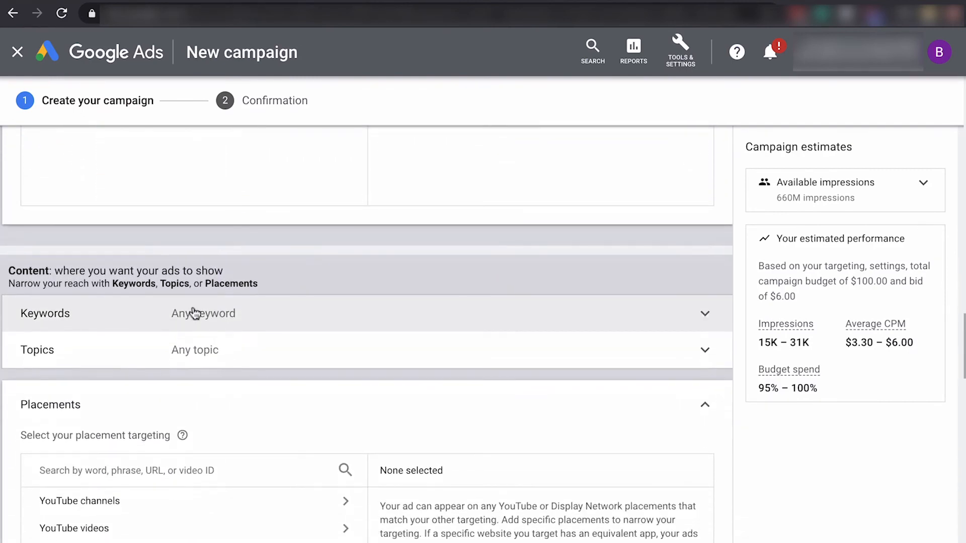
scroll(173, 345, down, 3)
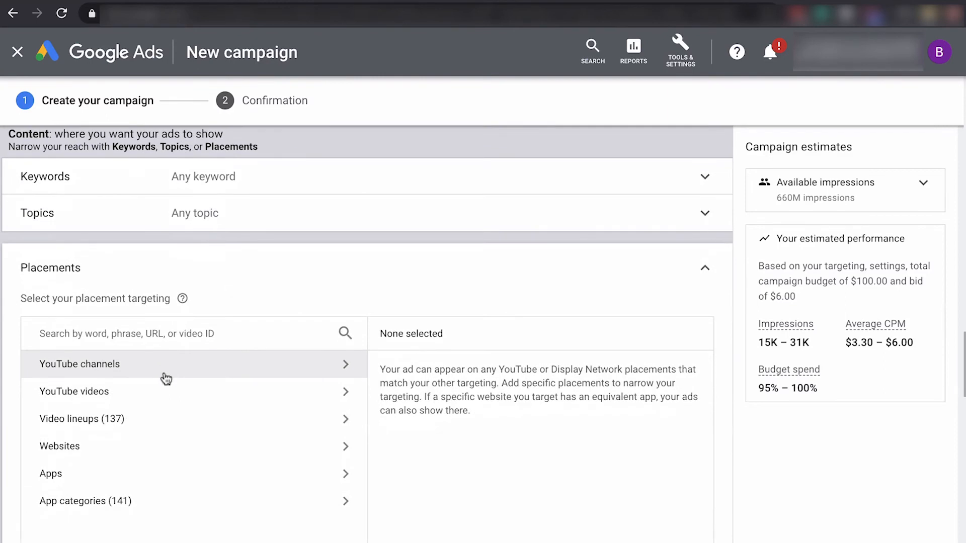
scroll(168, 375, down, 3)
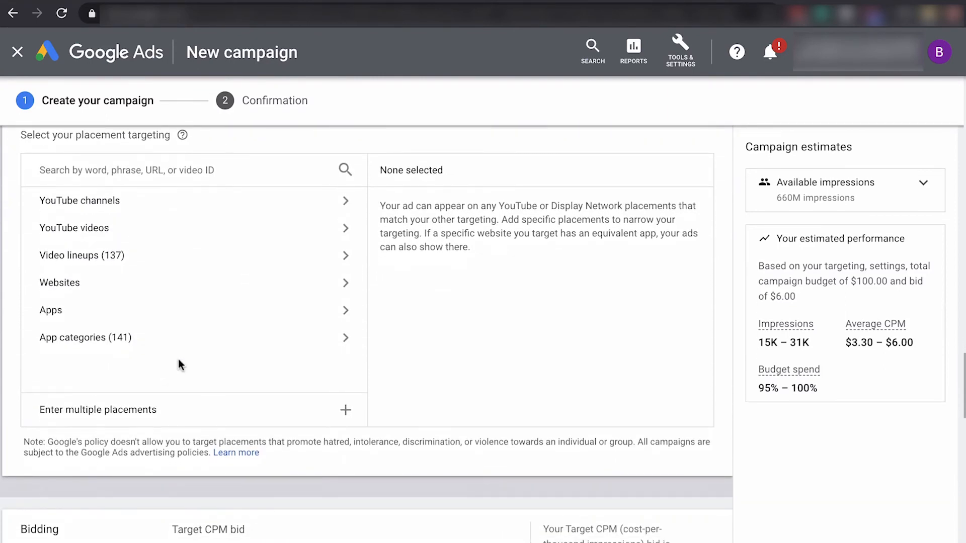
scroll(183, 355, down, 5)
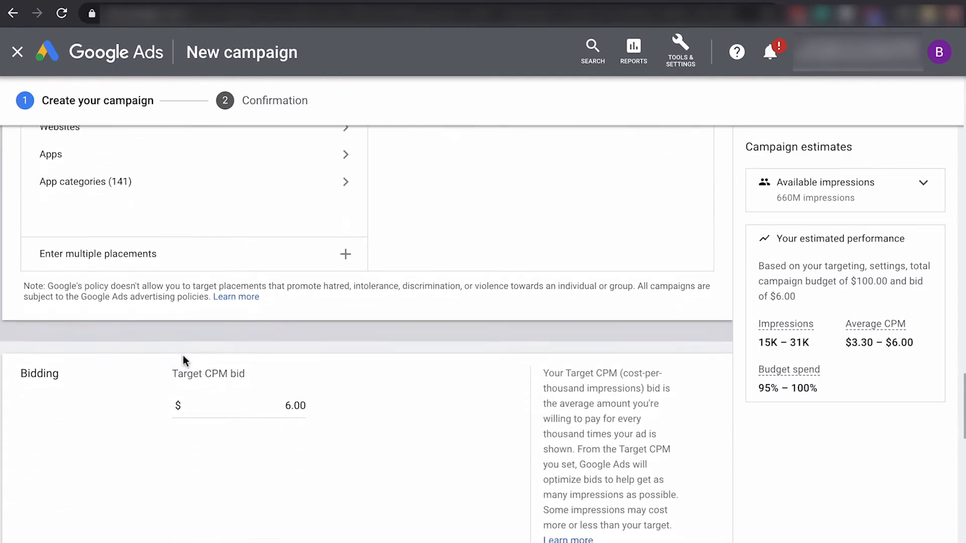
scroll(213, 332, down, 1)
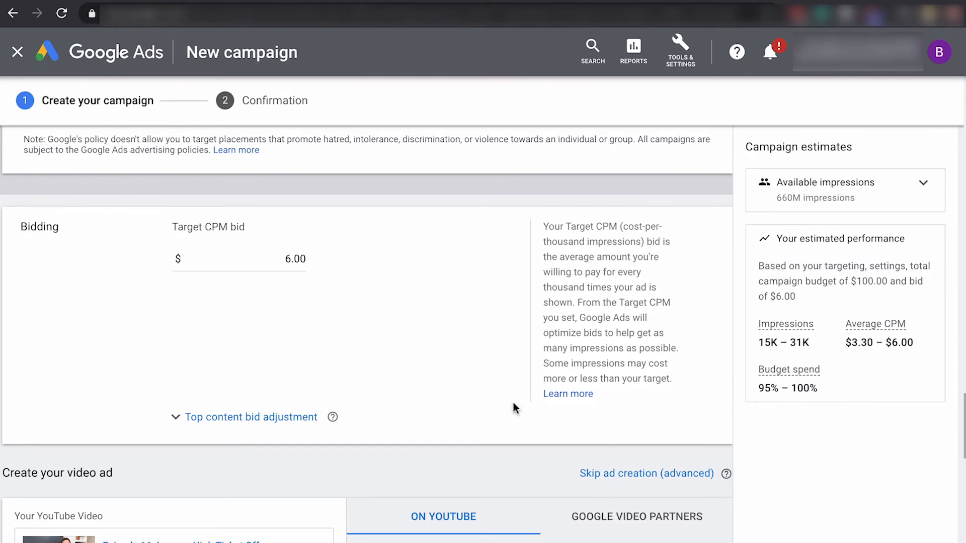
Examine the video ad's YouTube video, ad format, final and display URLs, call-to-action and headline, comparing them with the mobile preview.
scroll(424, 396, down, 4)
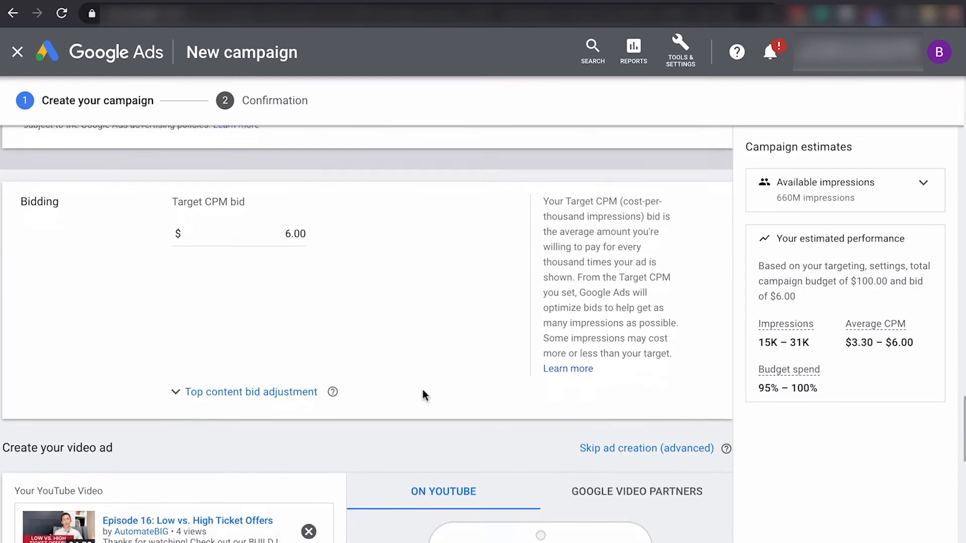
scroll(415, 390, down, 3)
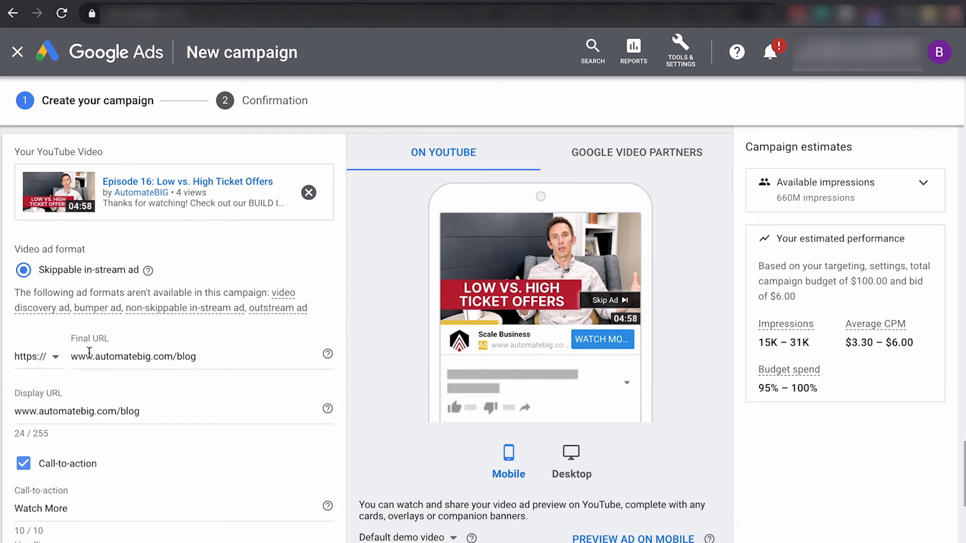
scroll(90, 355, down, 2)
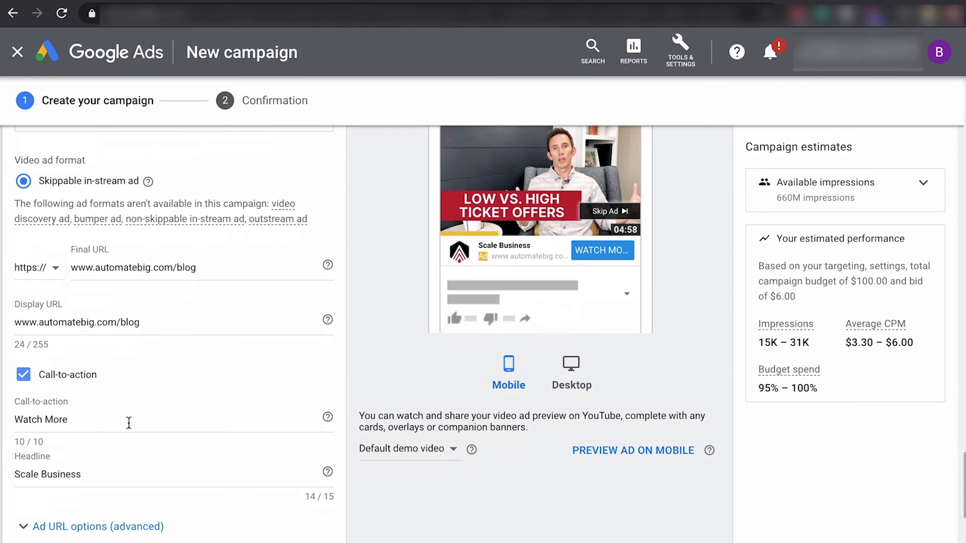
scroll(129, 423, up, 1)
scroll(312, 526, up, 1)
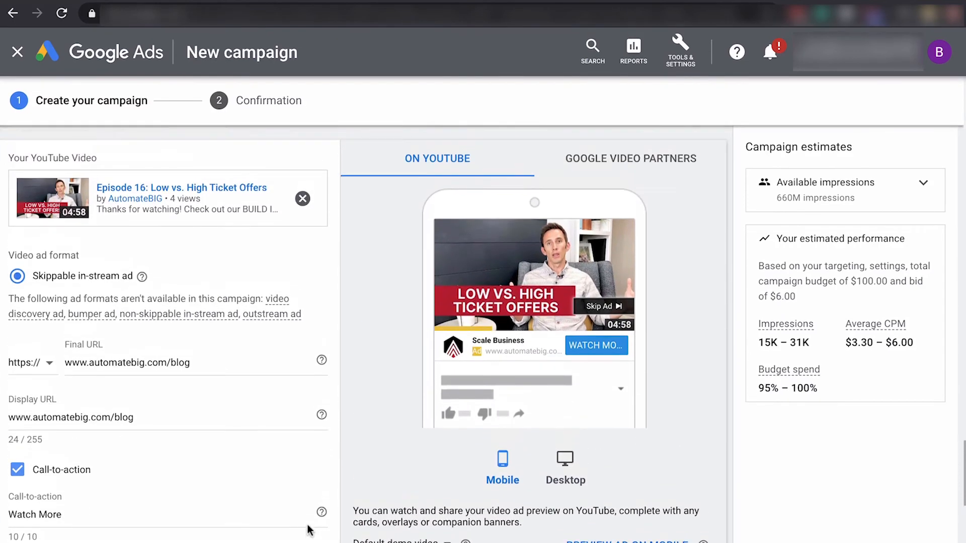
scroll(302, 517, down, 4)
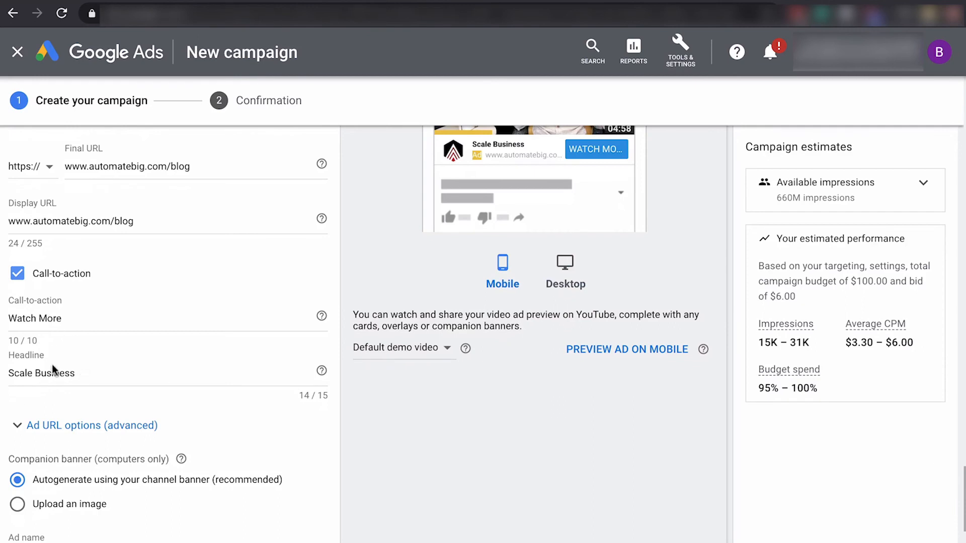
scroll(397, 427, up, 2)
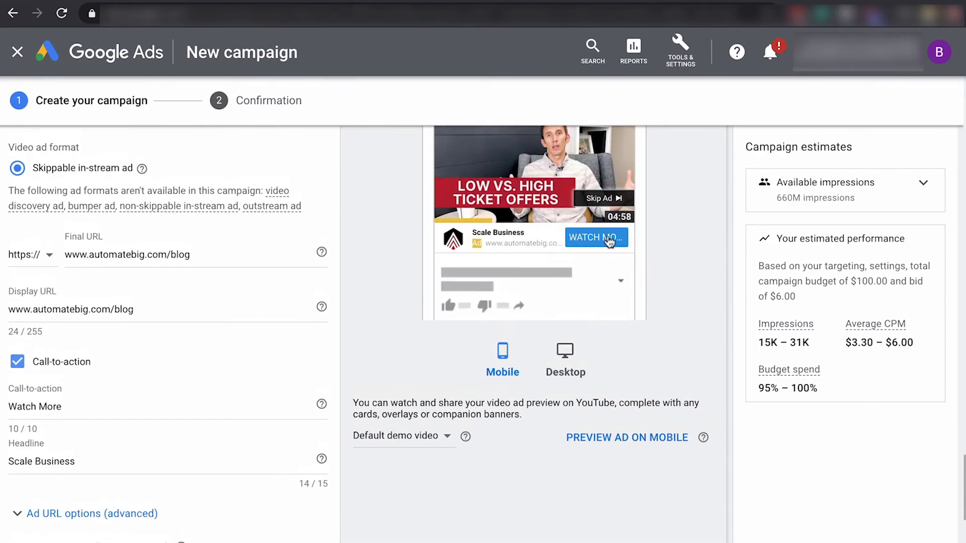
Examine the companion banner option and ad name, and recheck the video ad's settings against its YouTube preview.
scroll(179, 340, down, 3)
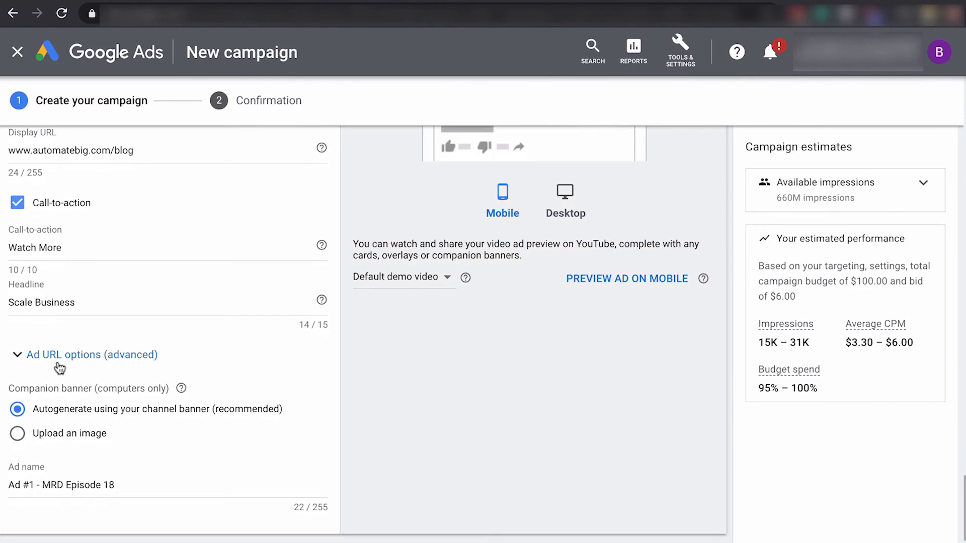
scroll(30, 363, down, 1)
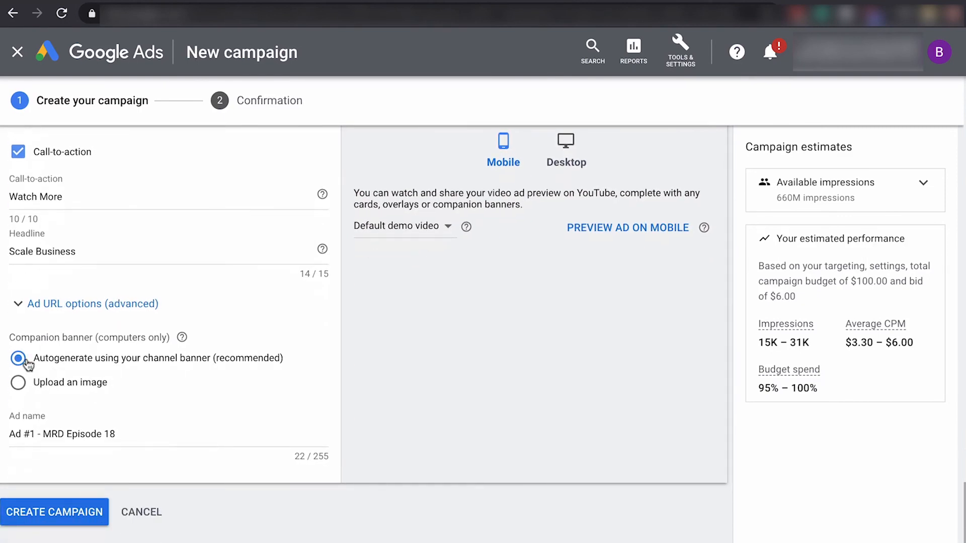
scroll(208, 393, up, 3)
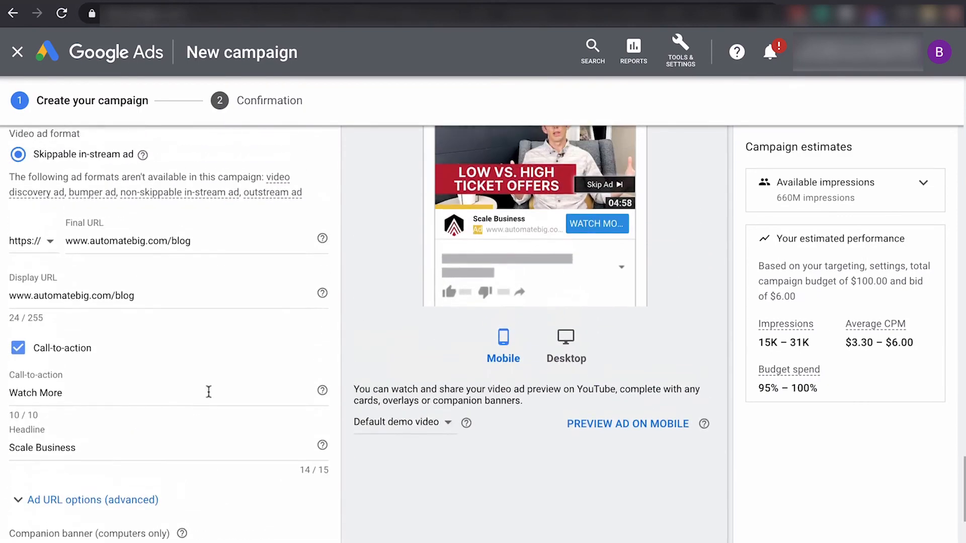
scroll(207, 397, down, 1)
scroll(233, 479, up, 4)
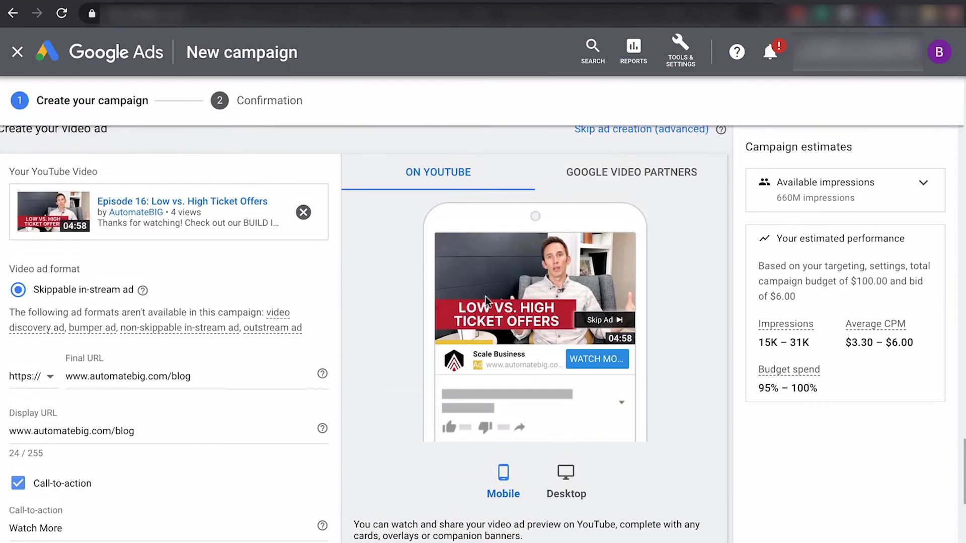
Create the video campaign with the reviewed settings and the ad "Ad #1 - MRD Episode 18".
scroll(306, 400, down, 3)
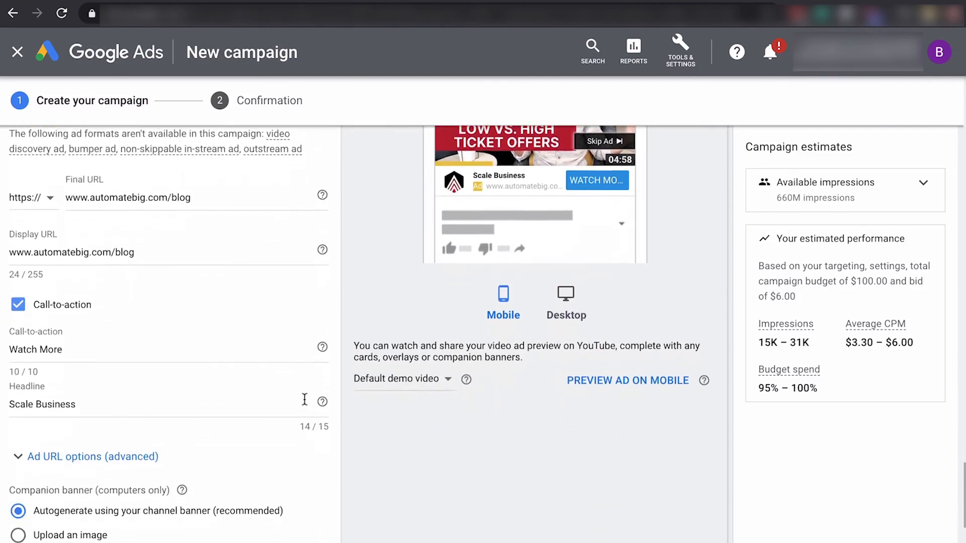
scroll(305, 404, down, 3)
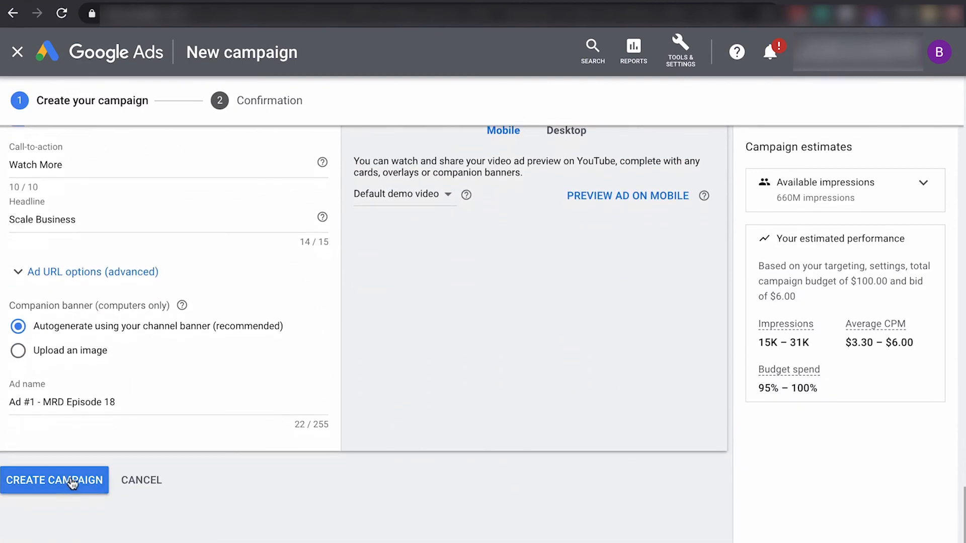
click(73, 482)
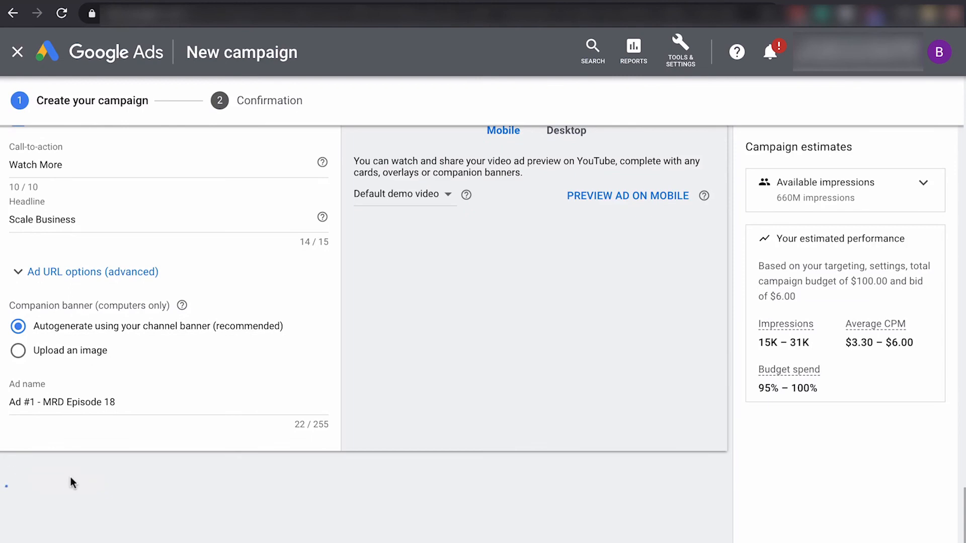